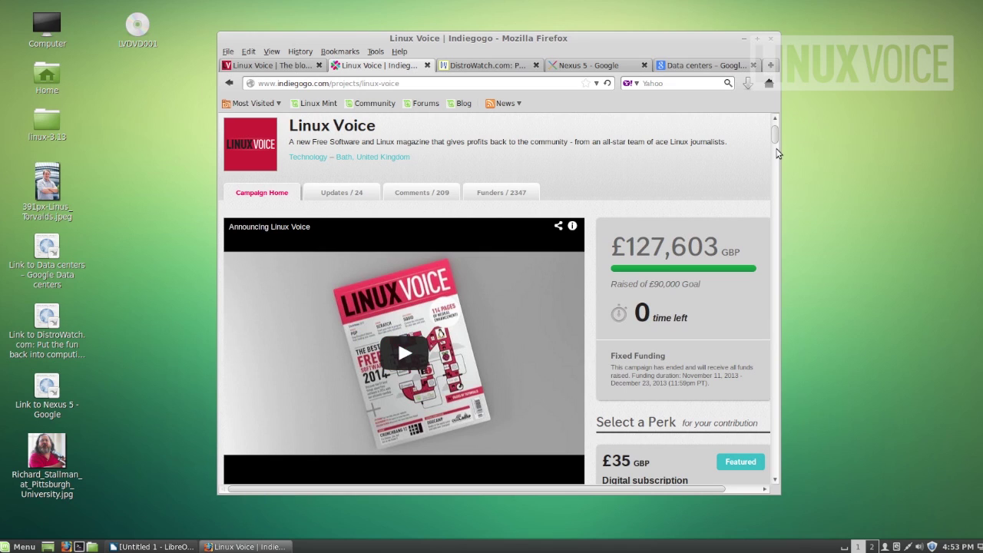
Scroll through the Indiegogo campaign and its perks, then switch to the 'Linux Voice | The blog' tab
left_click_drag(777, 137, 775, 155)
scroll(775, 169, "down", 7)
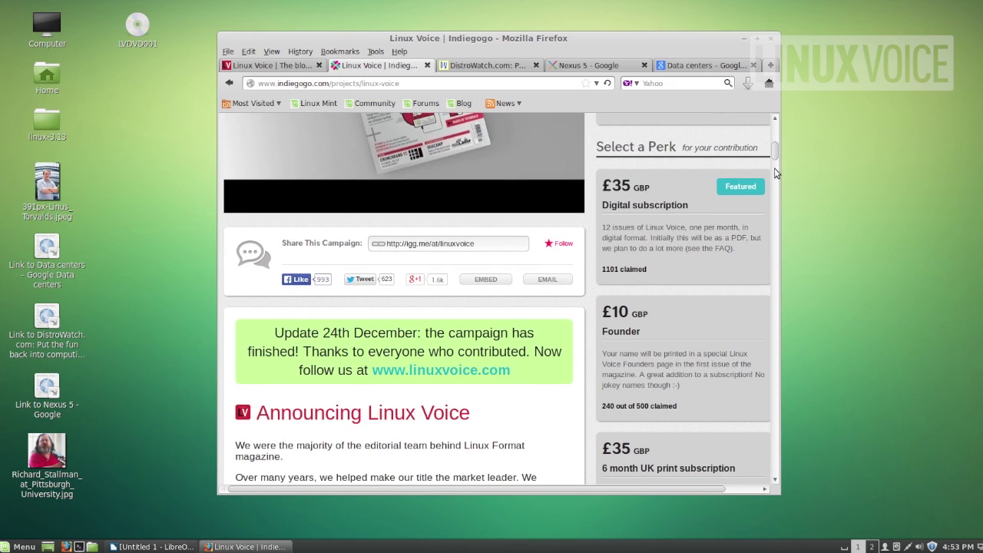
scroll(768, 215, "down", 20)
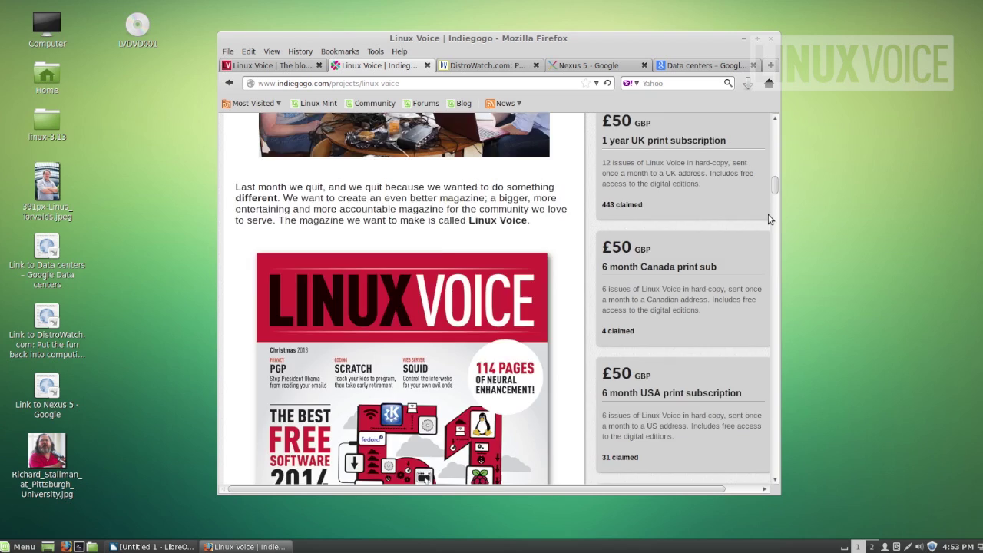
scroll(765, 238, "down", 10)
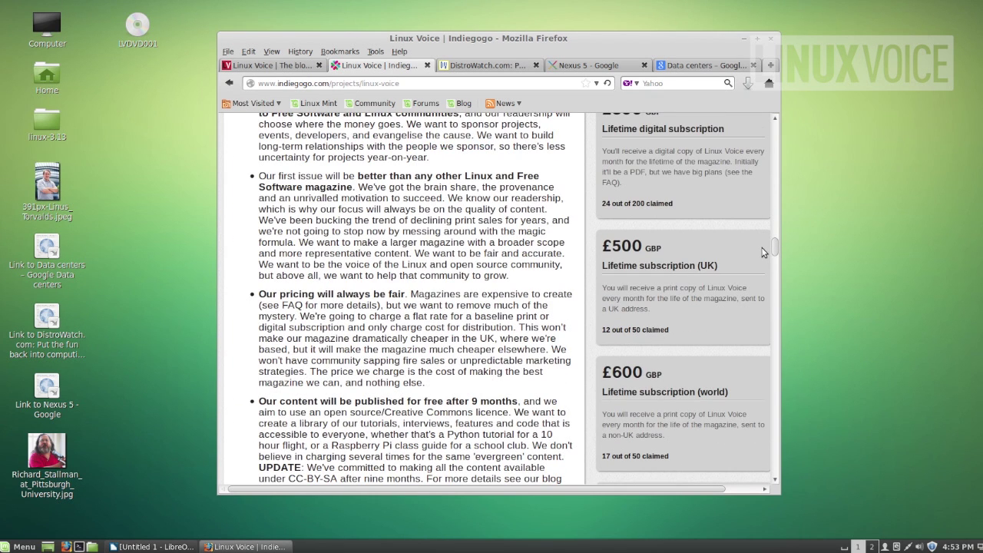
scroll(763, 250, "up", 1)
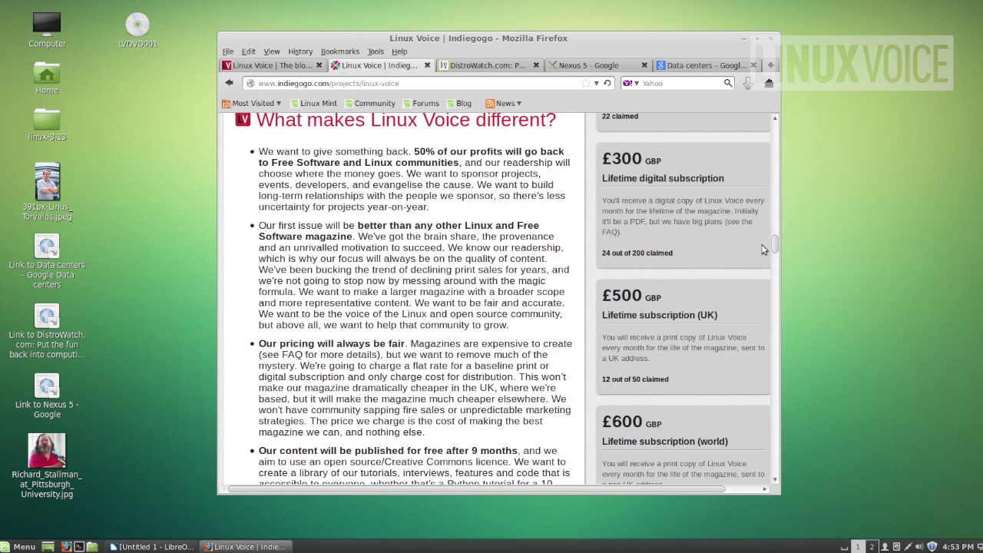
scroll(762, 249, "up", 1)
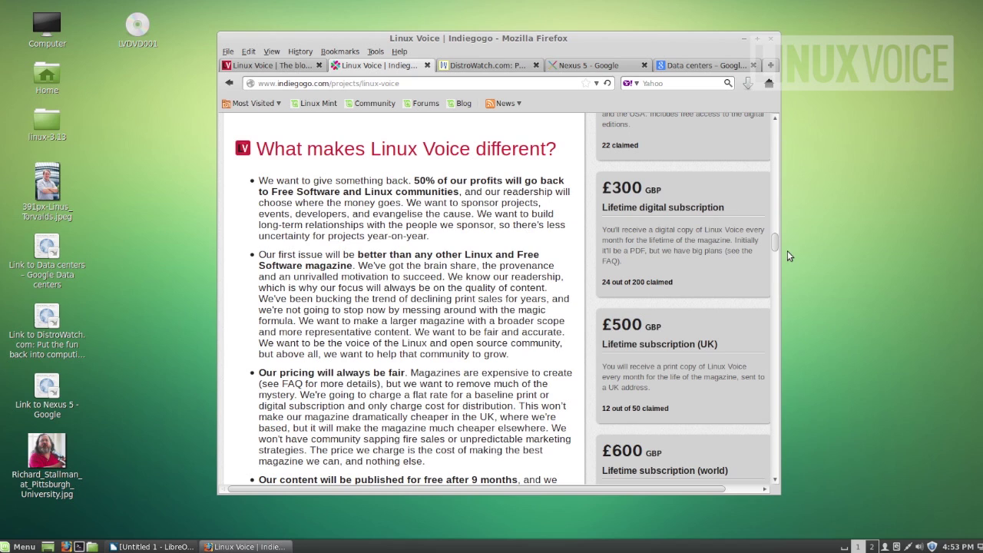
left_click_drag(780, 235, 778, 196)
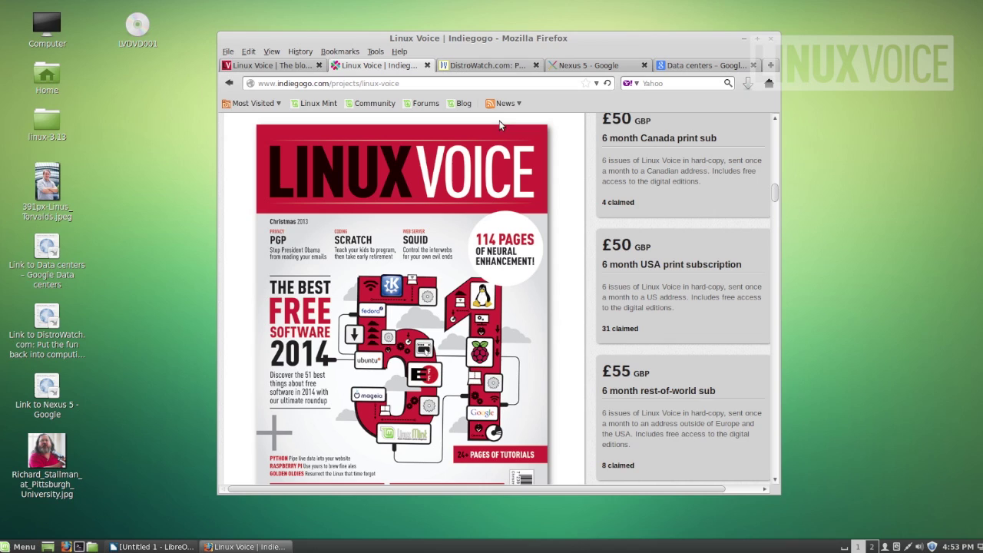
left_click(299, 67)
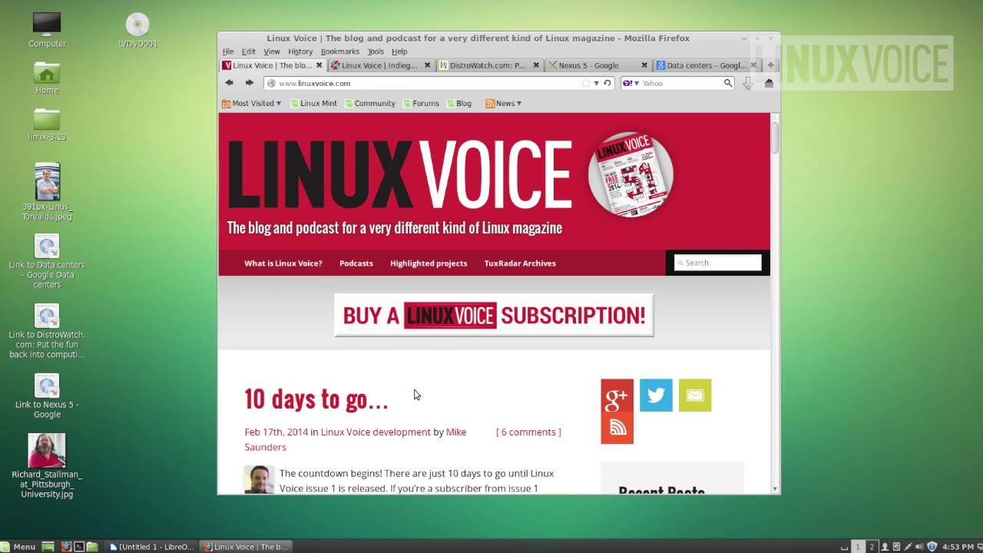
Load shop.linuxvoice.com from the subscription banner, then minimise Firefox
left_click(453, 316)
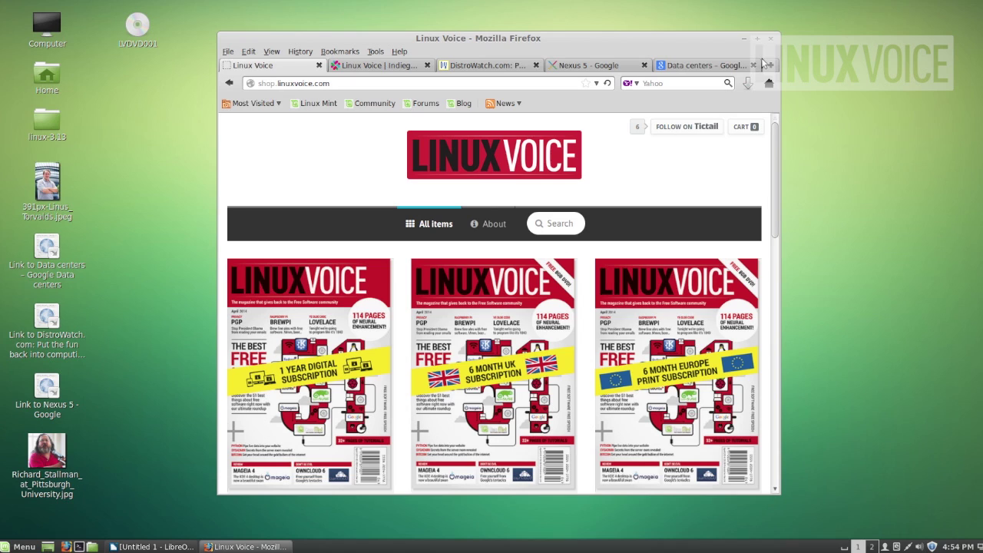
left_click(745, 38)
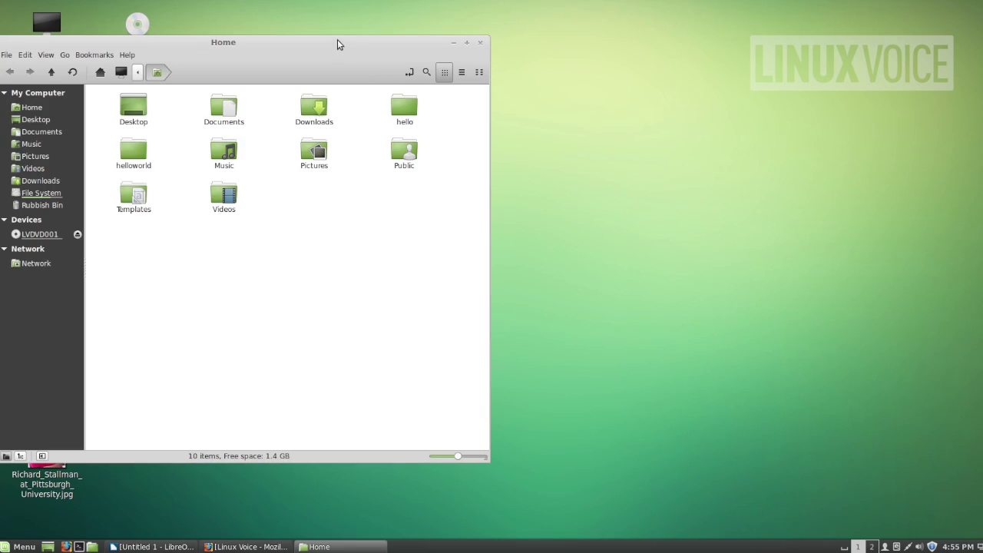
Open Computer from the desktop, reposition and shorten its window, and open Pictures
left_click_drag(470, 56, 629, 74)
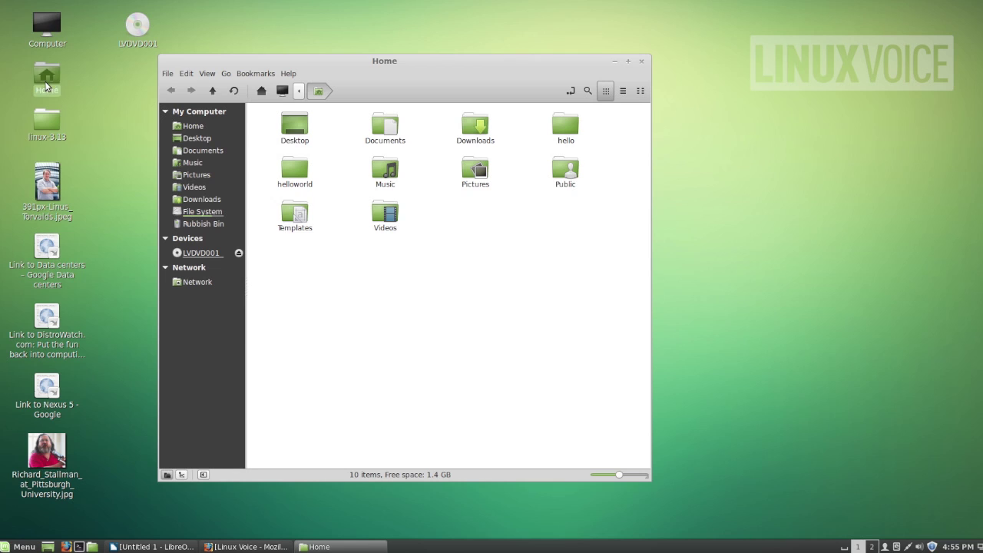
double_click(42, 31)
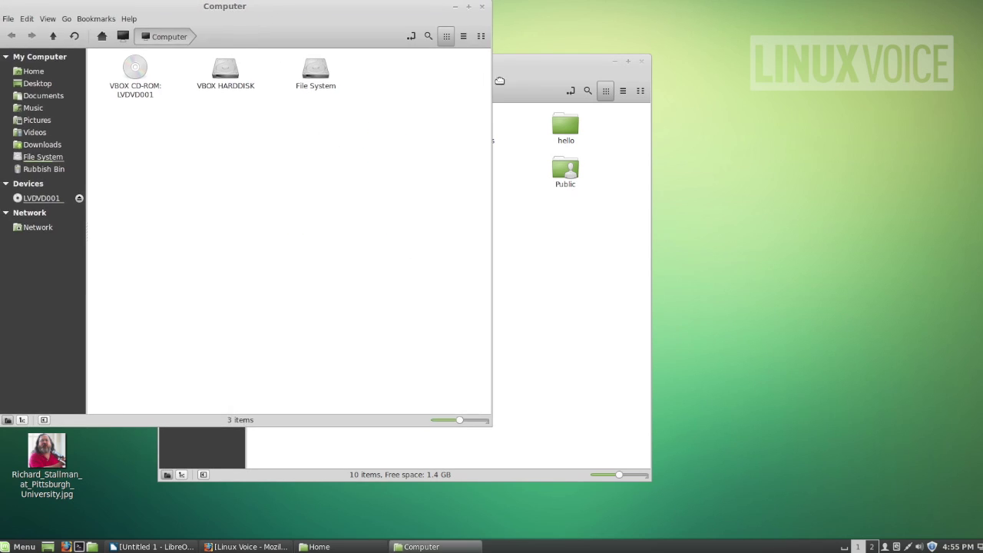
left_click_drag(261, 8, 537, 81)
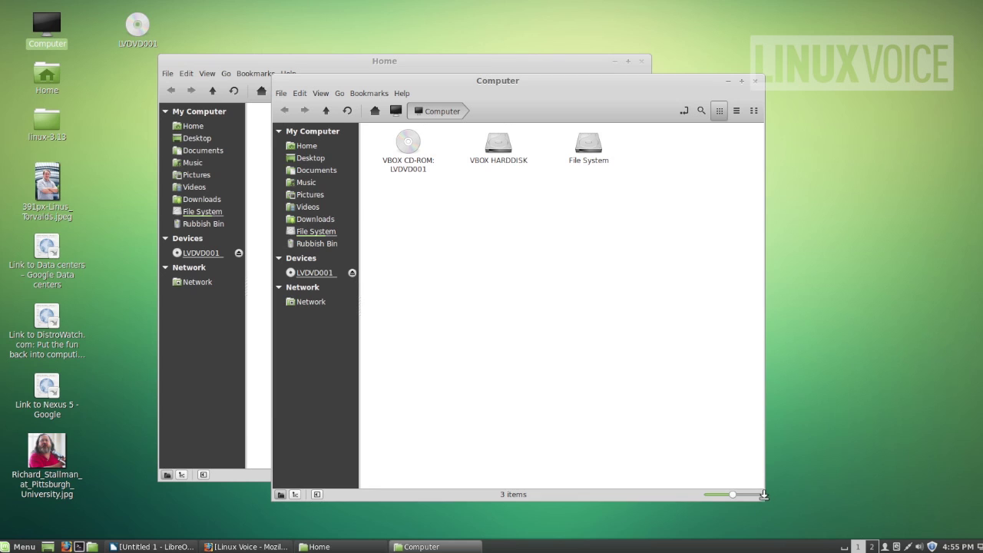
left_click_drag(758, 496, 781, 329)
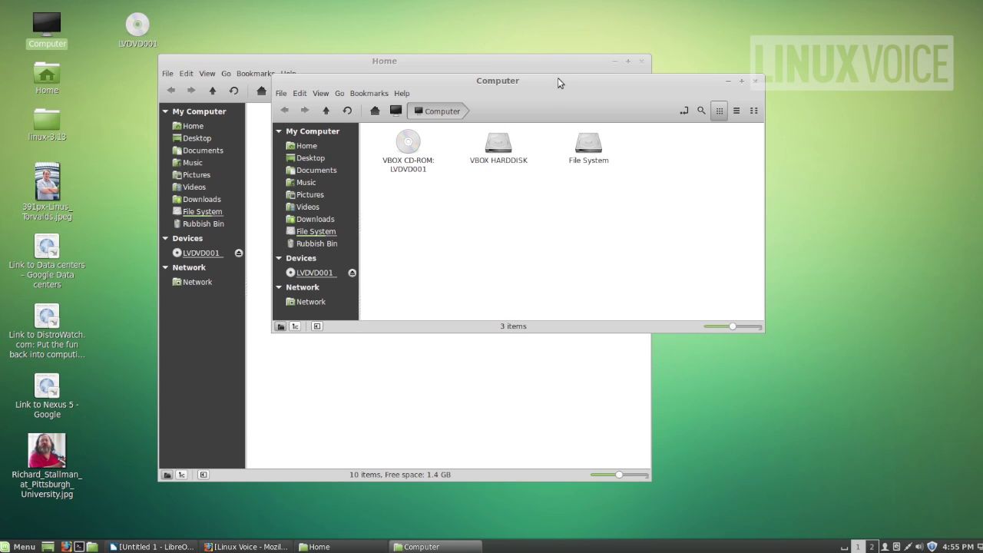
left_click_drag(563, 82, 690, 214)
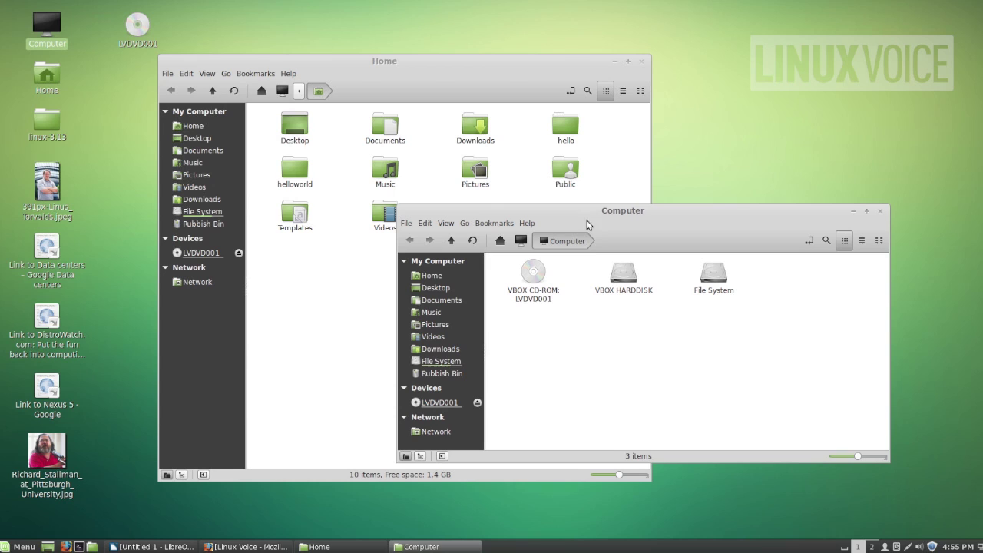
double_click(474, 172)
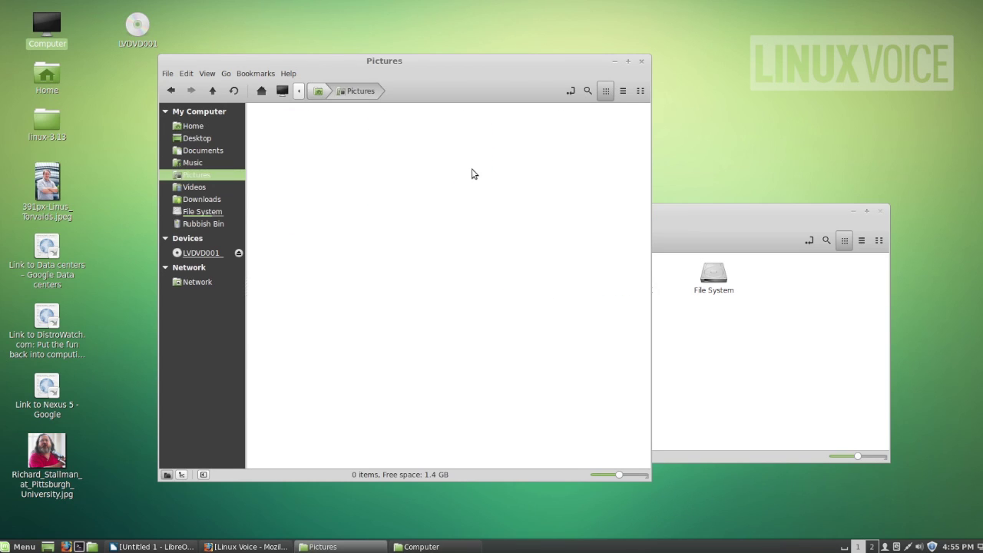
Visit Music, Videos and Downloads, then list File System with home and linuxvoice expanded
left_click(194, 163)
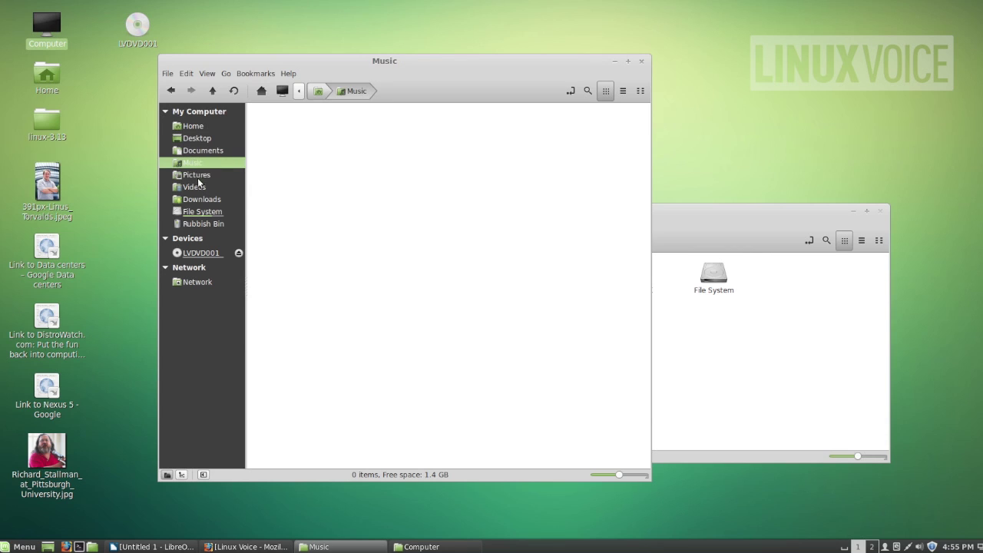
left_click(201, 188)
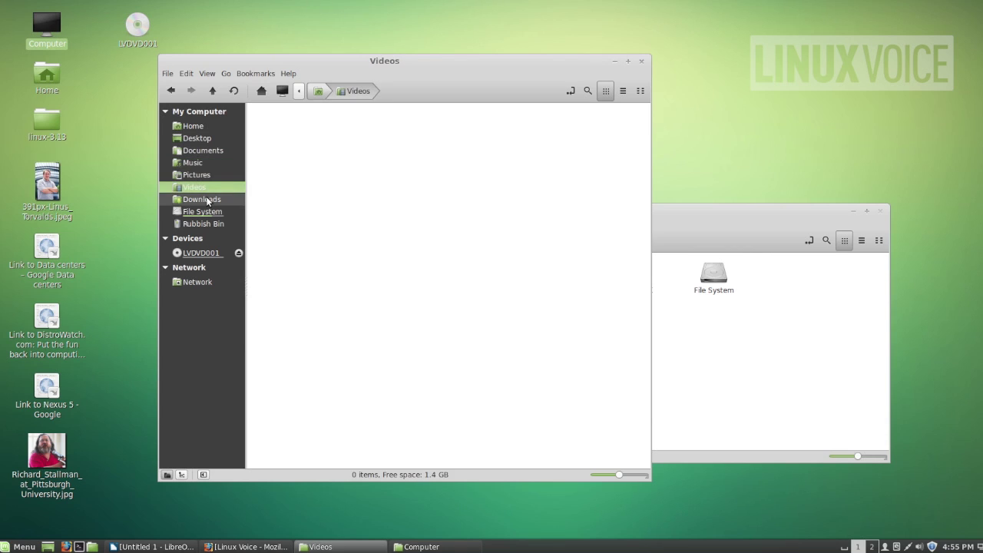
left_click(206, 200)
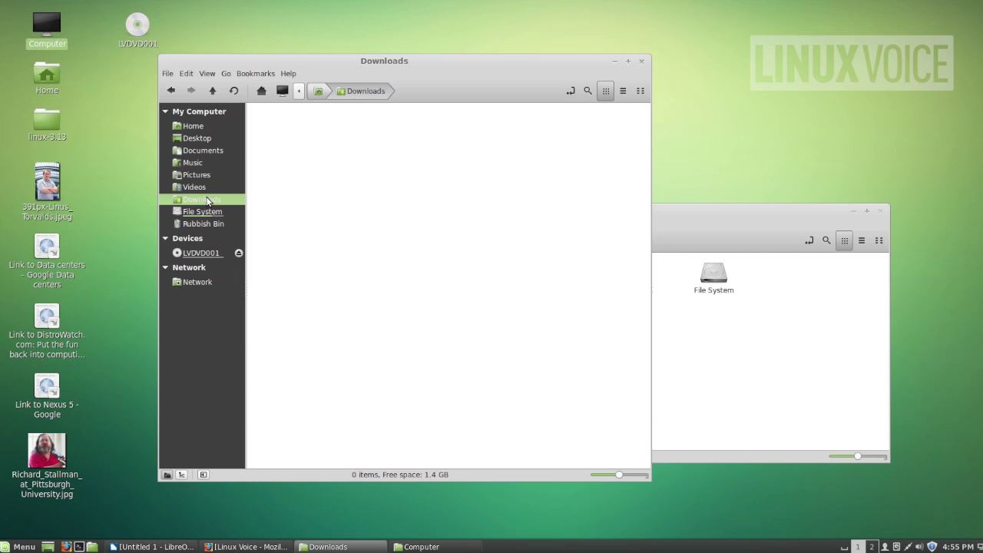
left_click(226, 212)
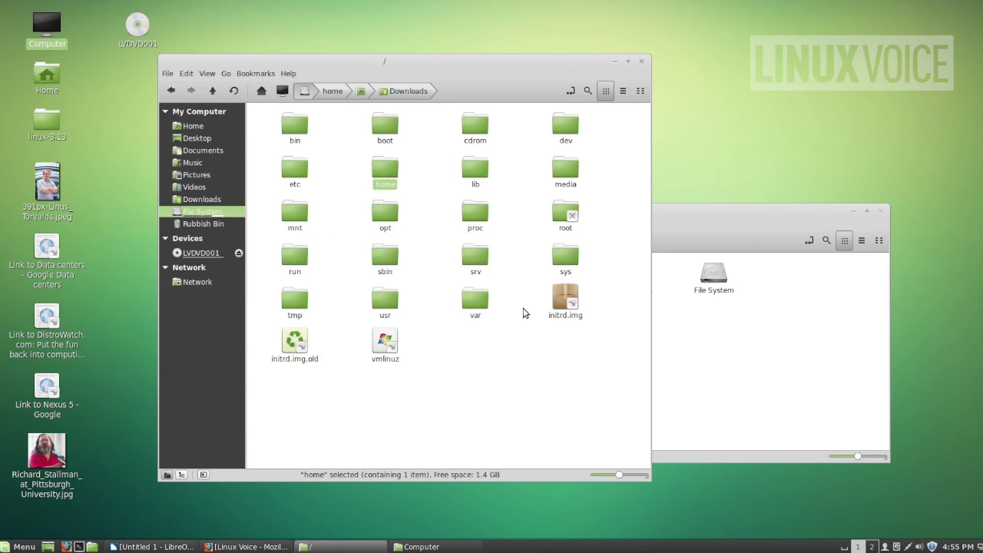
left_click(624, 93)
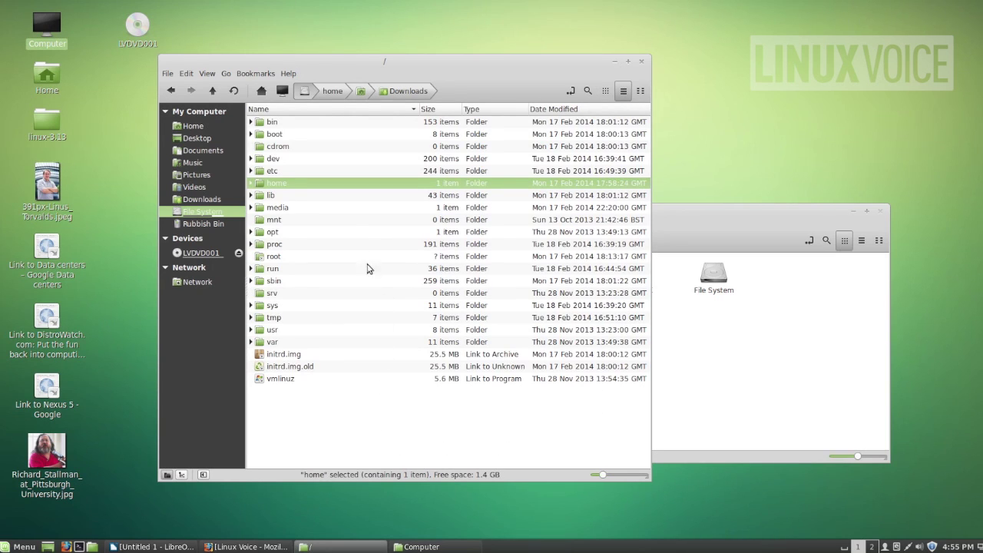
left_click(250, 183)
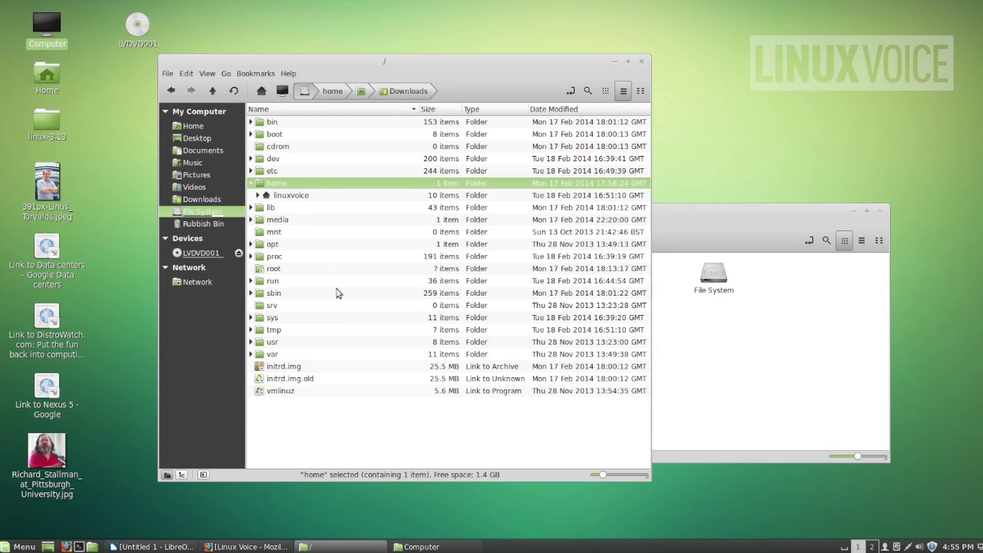
left_click(258, 195)
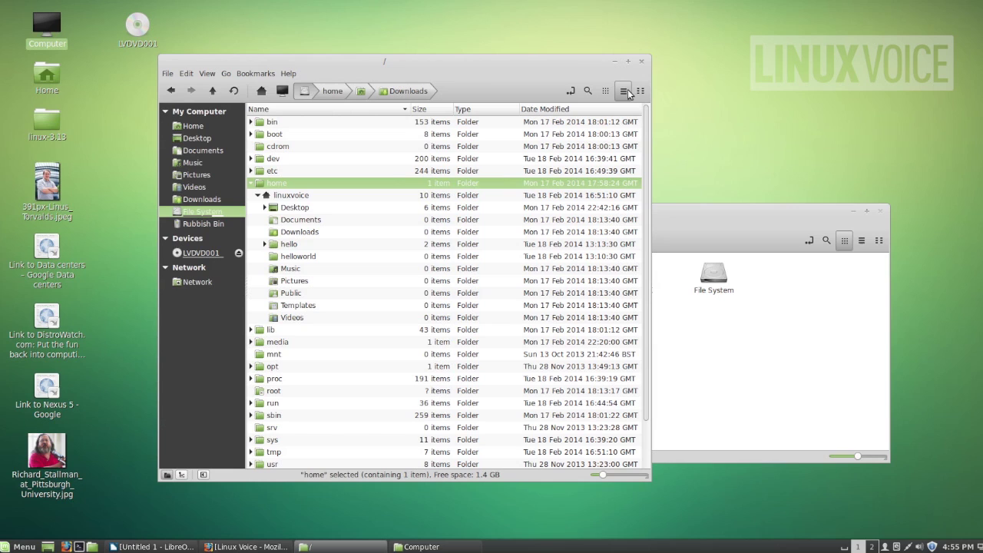
Close the file manager windows and launch System Monitor by searching 'system'
left_click(643, 62)
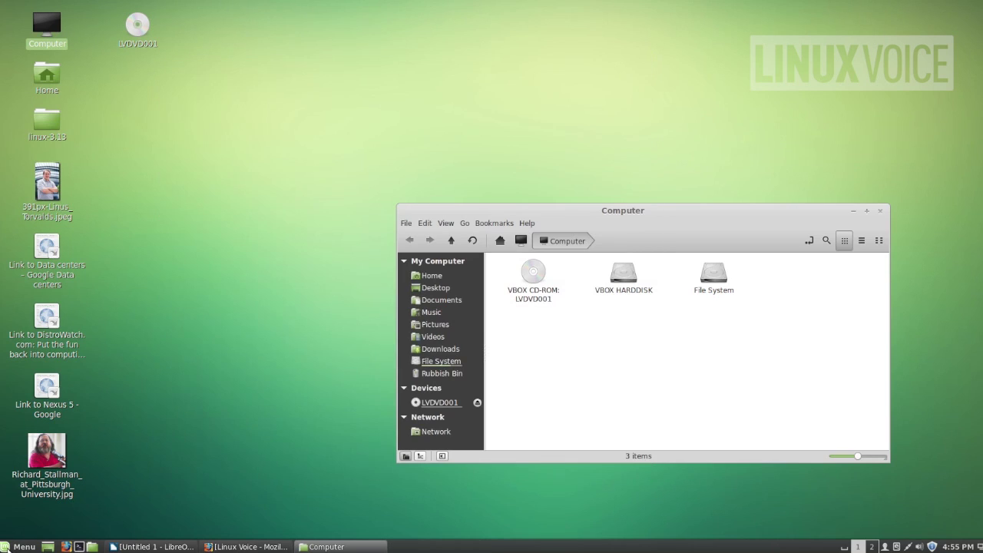
key("super")
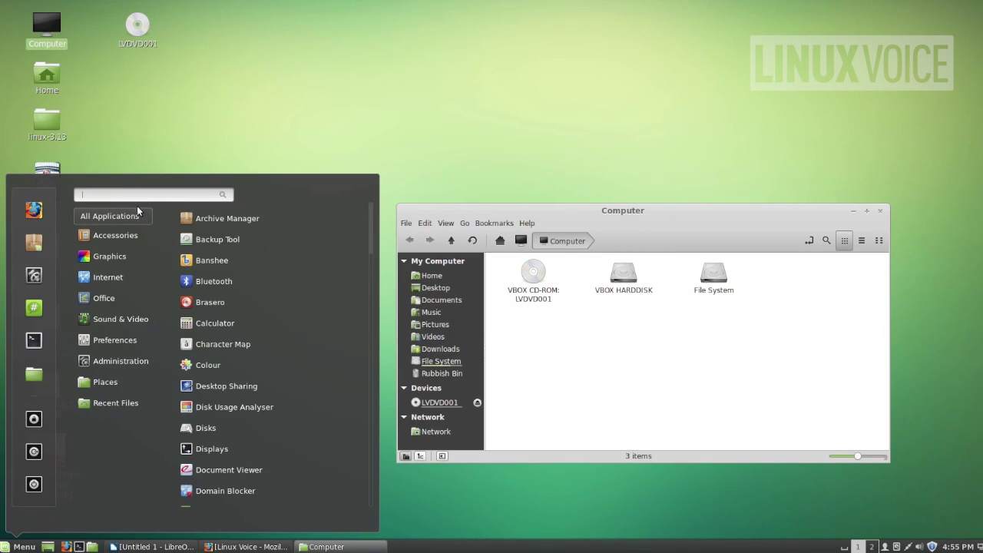
type("syste")
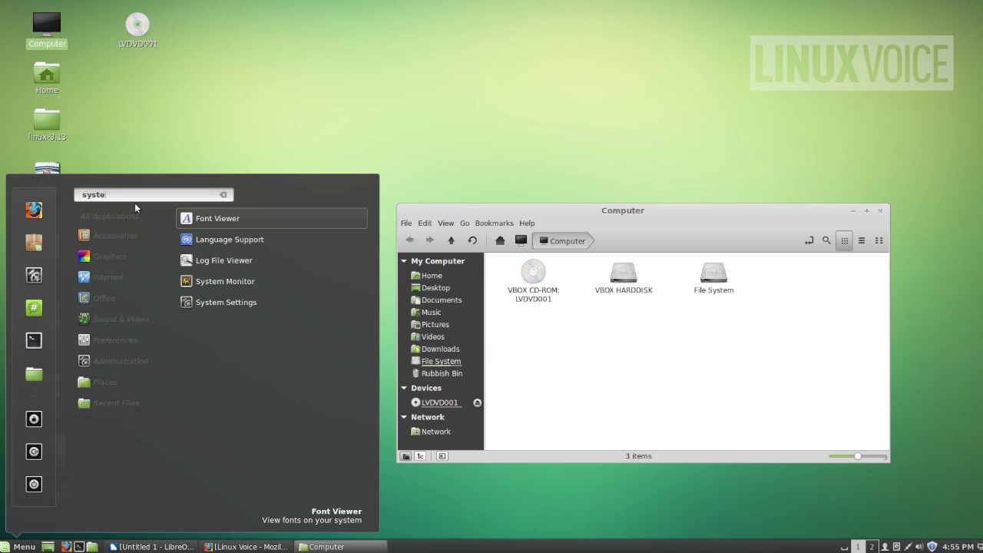
type("m")
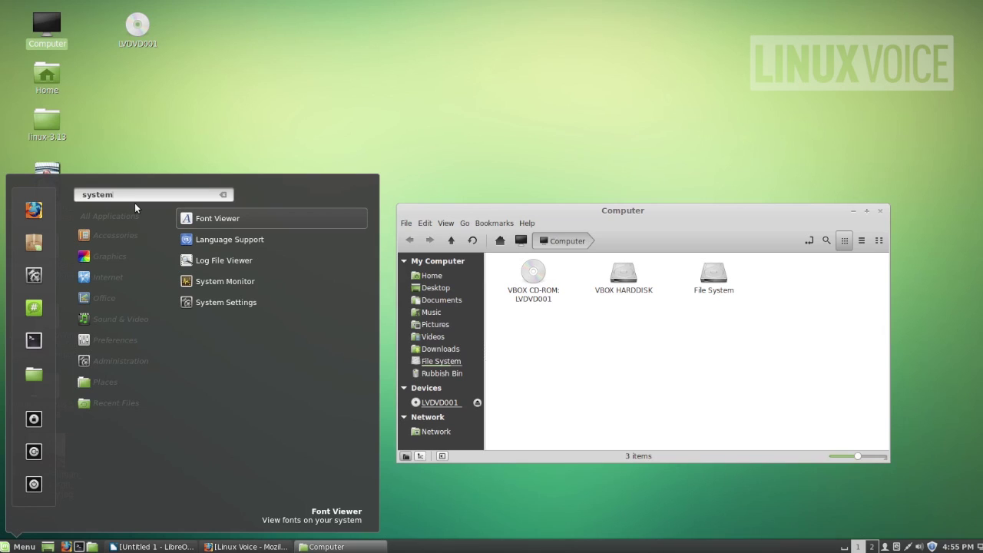
left_click(217, 282)
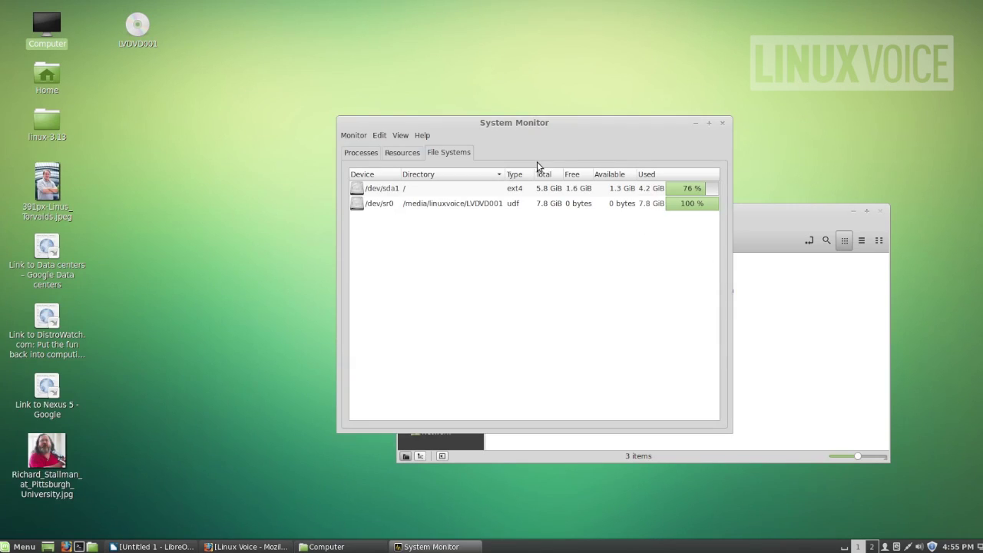
left_click(882, 216)
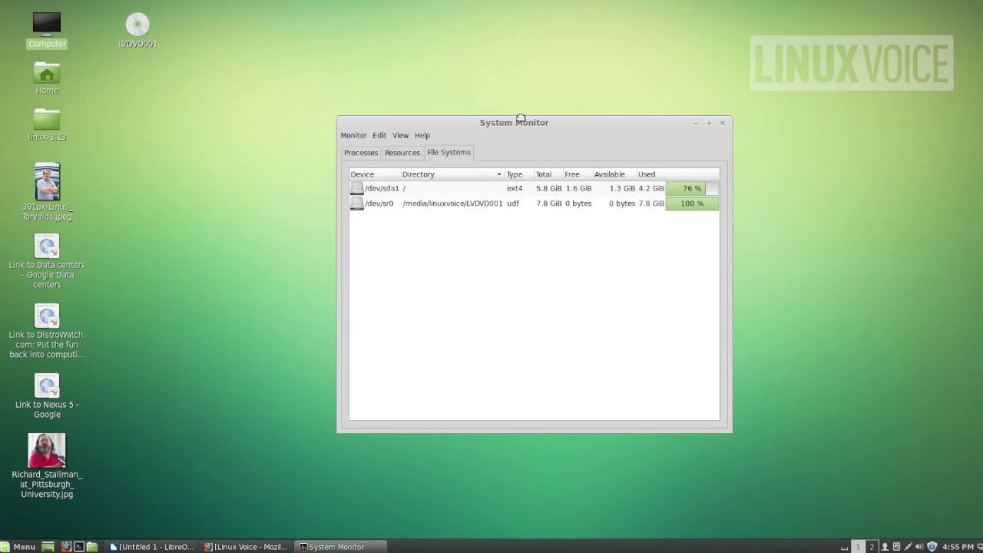
Reposition System Monitor, select /dev/sr0 and /dev/sda1, and widen the window
left_click_drag(521, 117, 464, 111)
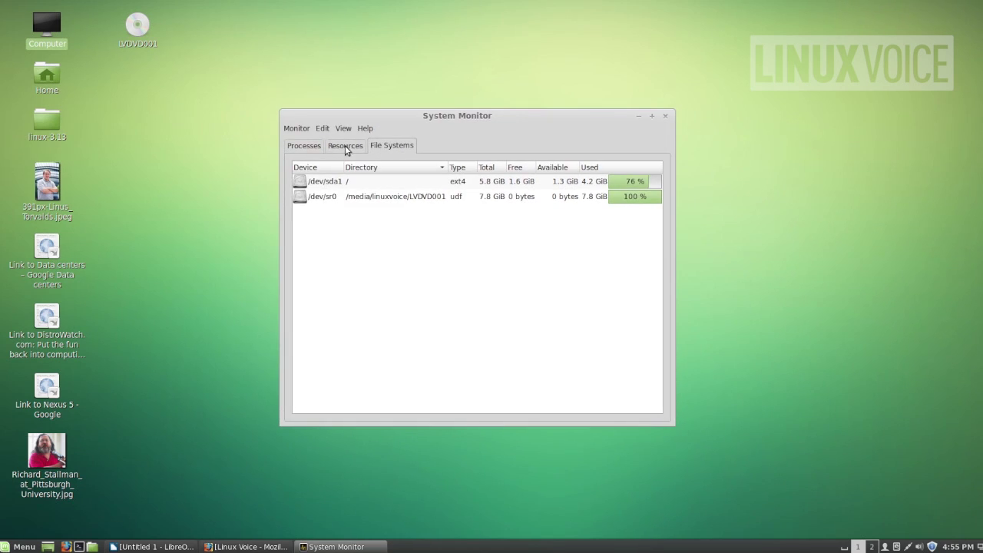
left_click(382, 201)
left_click(339, 184)
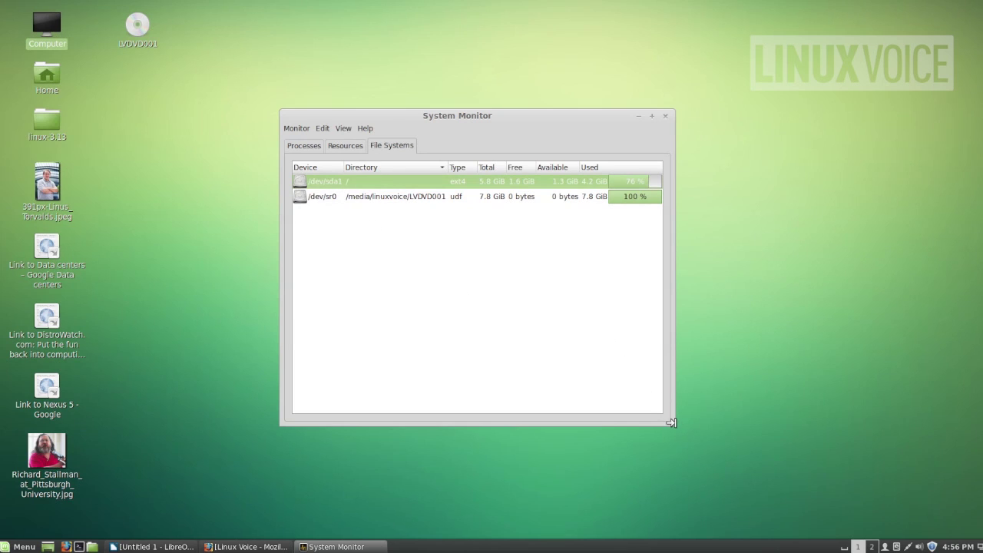
left_click_drag(671, 423, 747, 424)
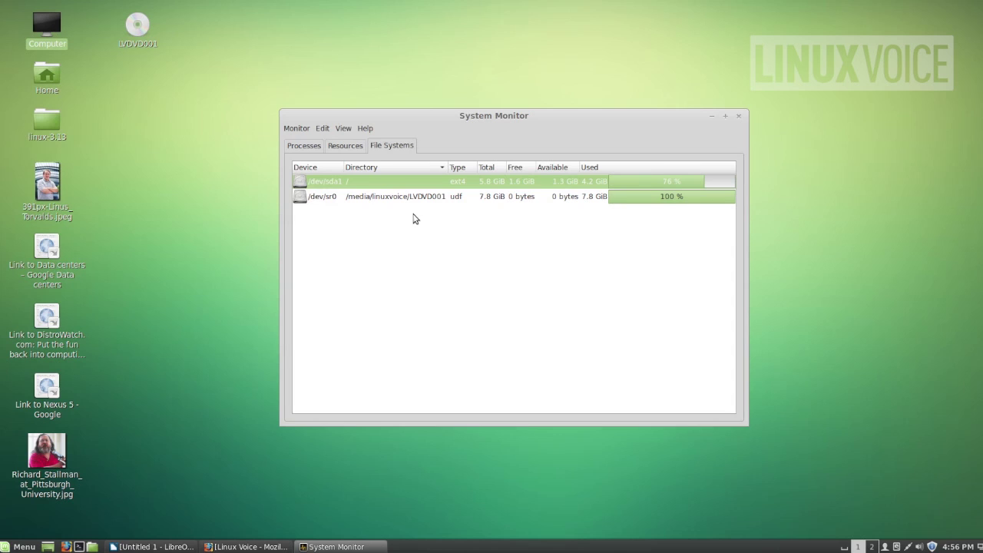
Show the Processes list sorted by % CPU, busiest first
left_click(305, 146)
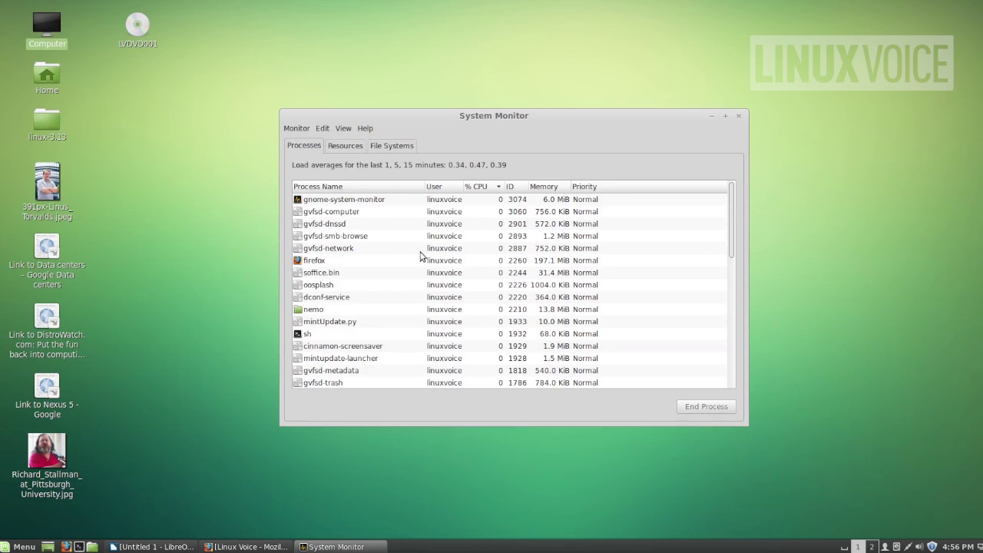
left_click(489, 190)
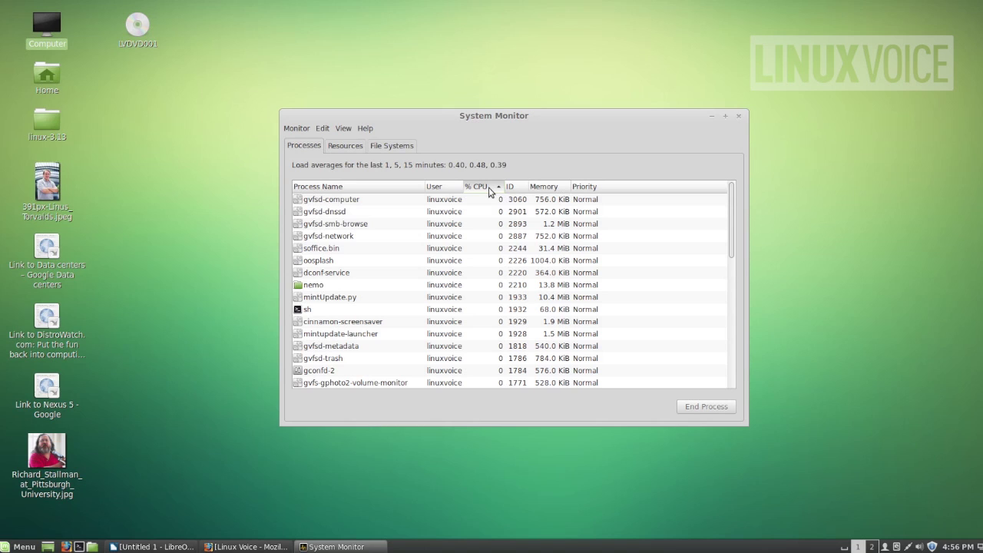
left_click(489, 188)
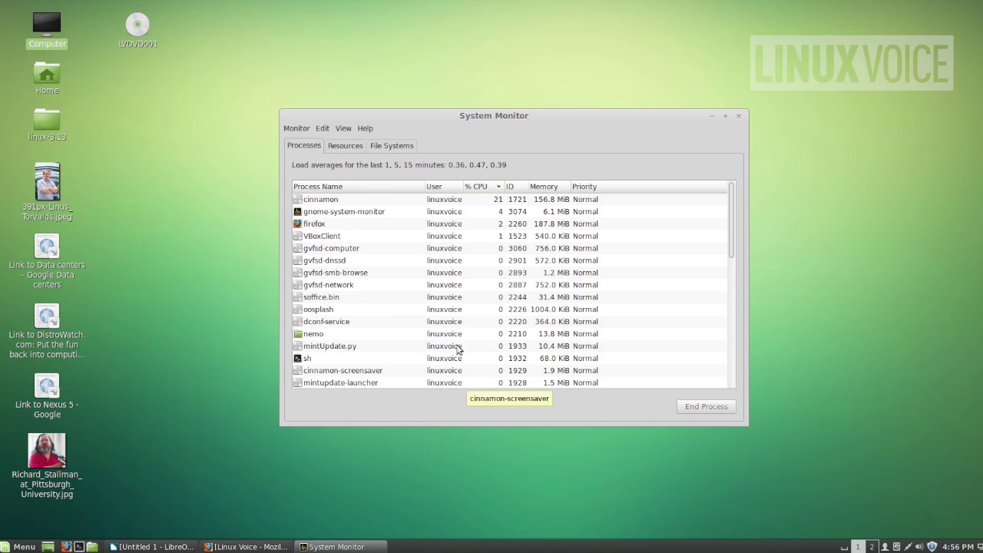
Select cinnamon and gnome-system-monitor, view the Resources graphs, then restore Firefox
left_click(346, 202)
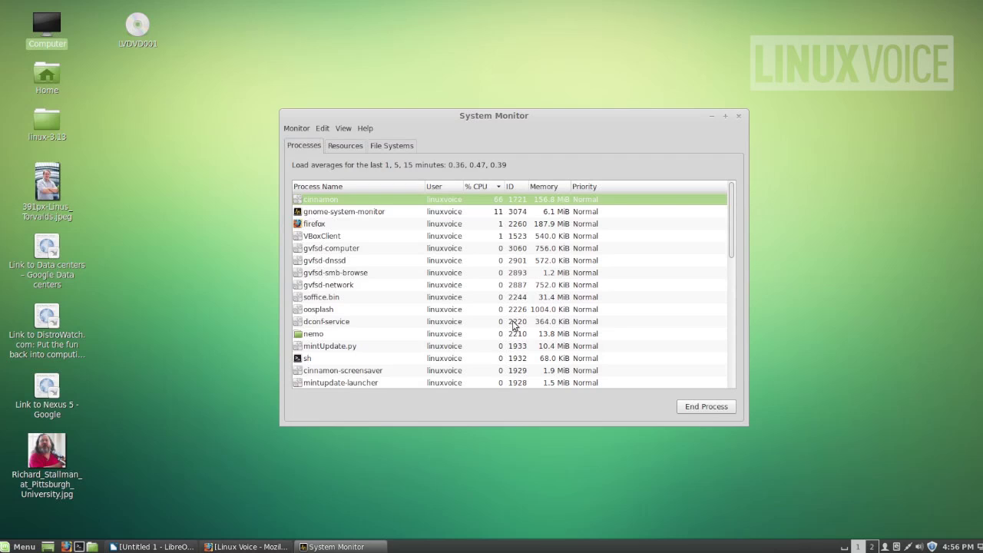
left_click(387, 214)
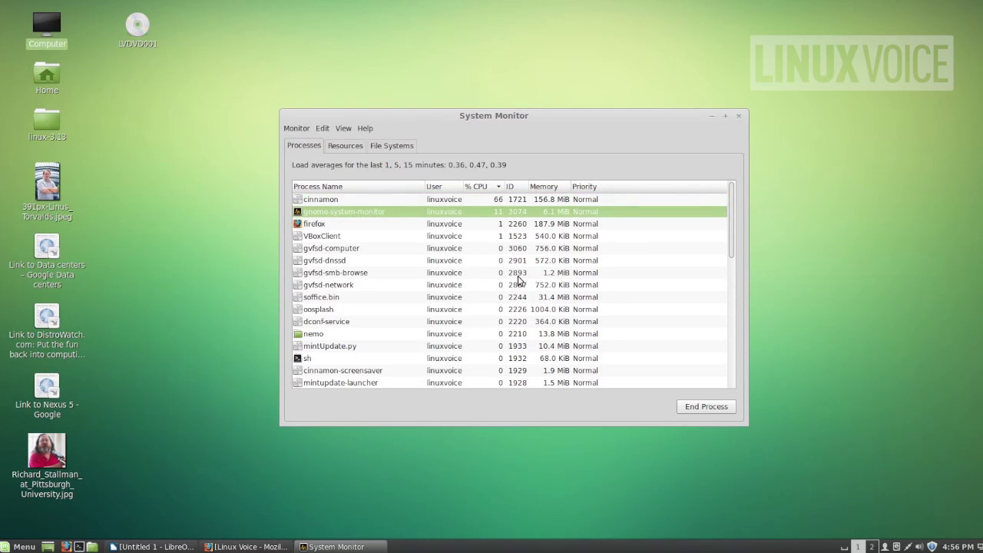
left_click(358, 142)
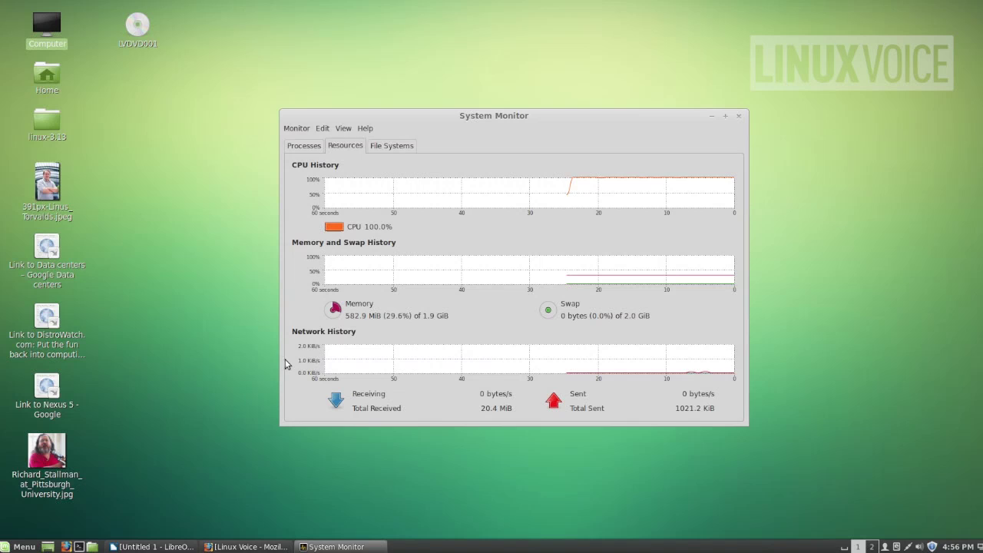
left_click(256, 546)
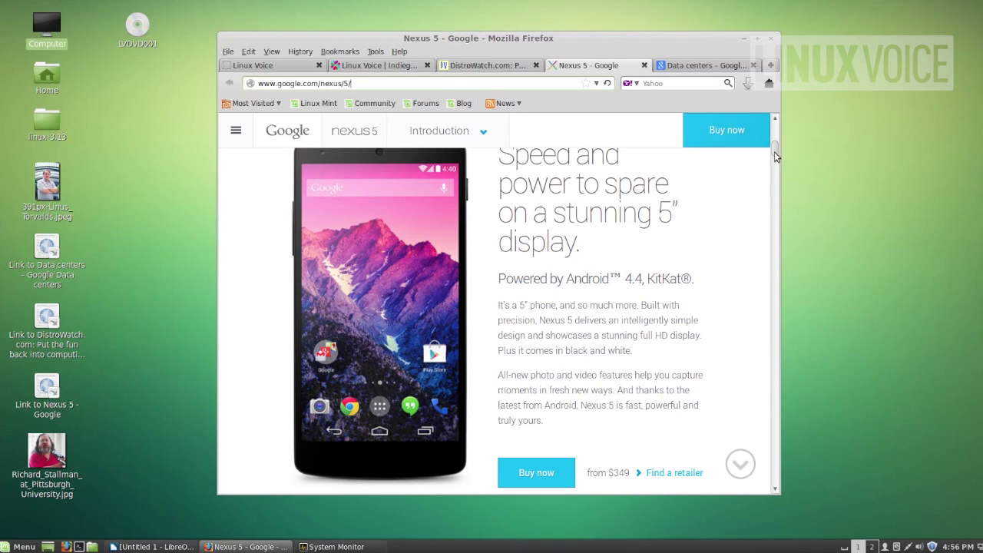
Scroll over the Nexus 5 page, then minimise Firefox to reveal System Monitor
left_click_drag(774, 151, 774, 148)
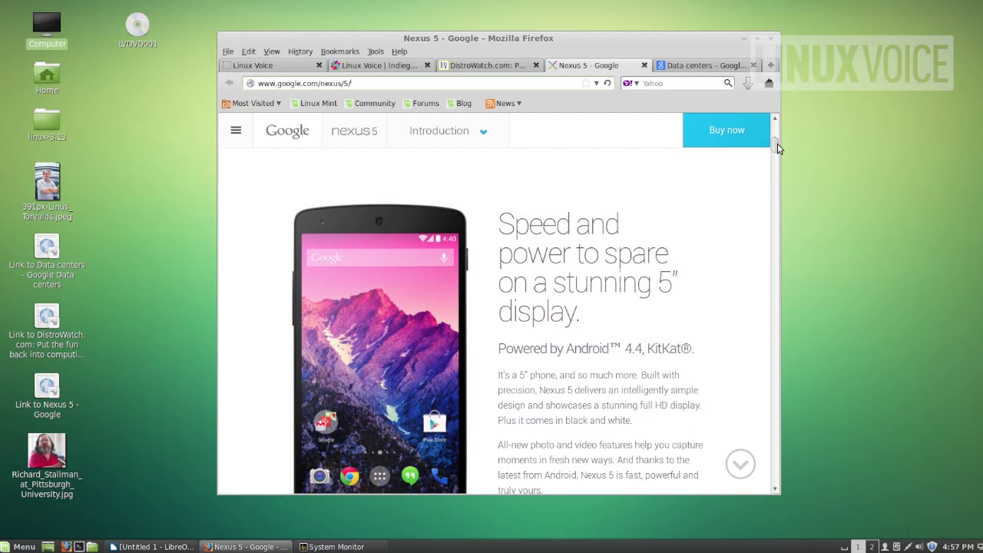
scroll(778, 156, "down", 6)
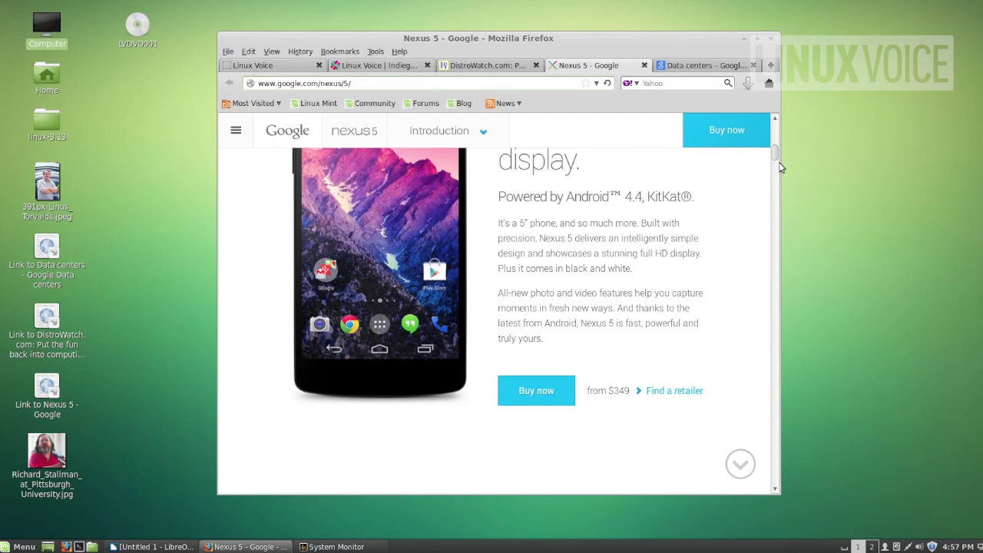
scroll(777, 151, "up", 6)
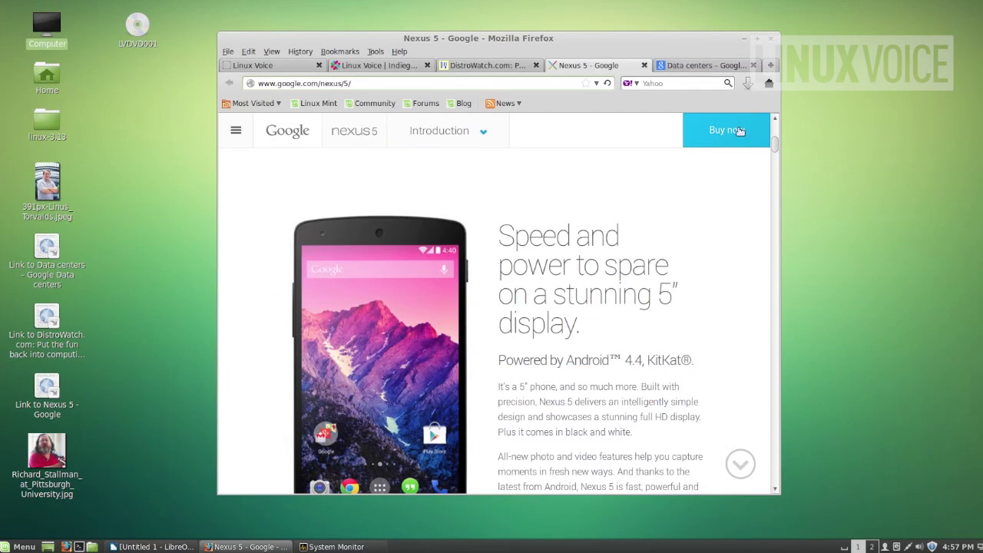
left_click(744, 39)
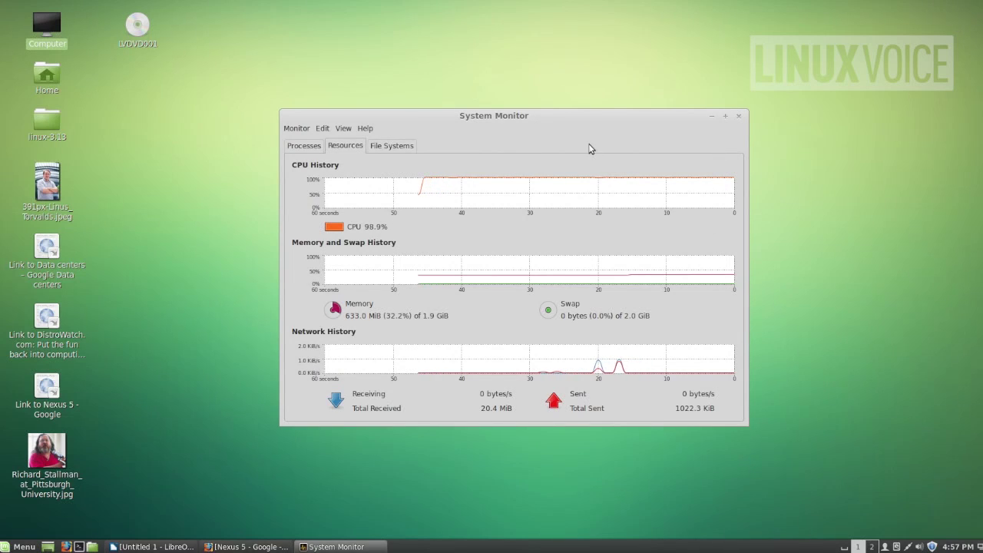
Close System Monitor and open 391px-Linus_Torvalds.jpeg from the desktop
left_click(739, 119)
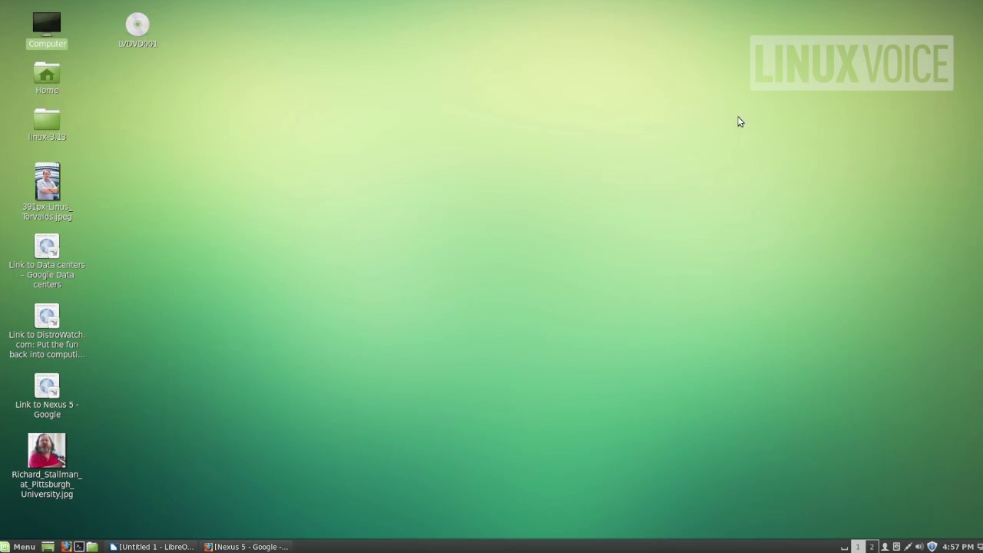
double_click(43, 186)
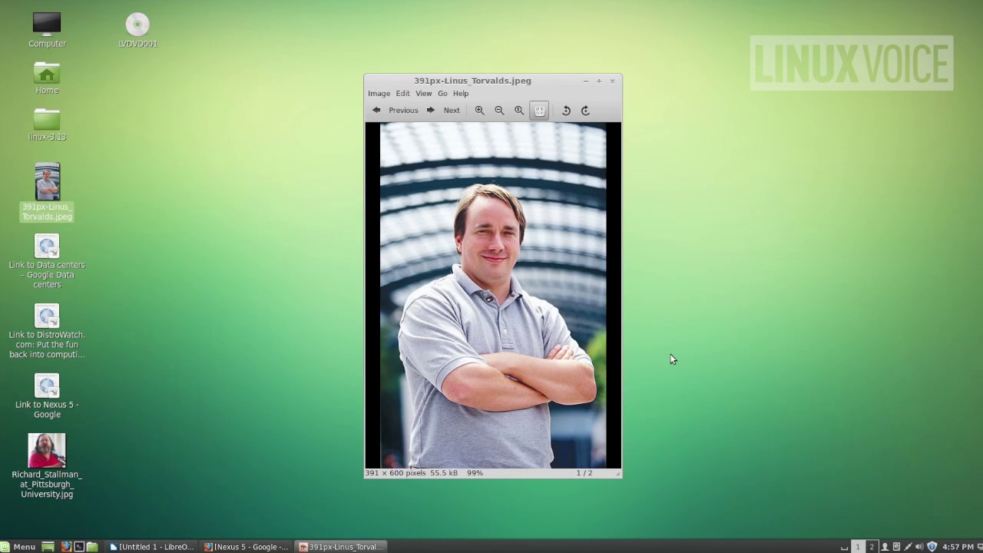
Open linux-3.13 from the desktop, move the photo viewer right, and enlarge the folder window
double_click(52, 119)
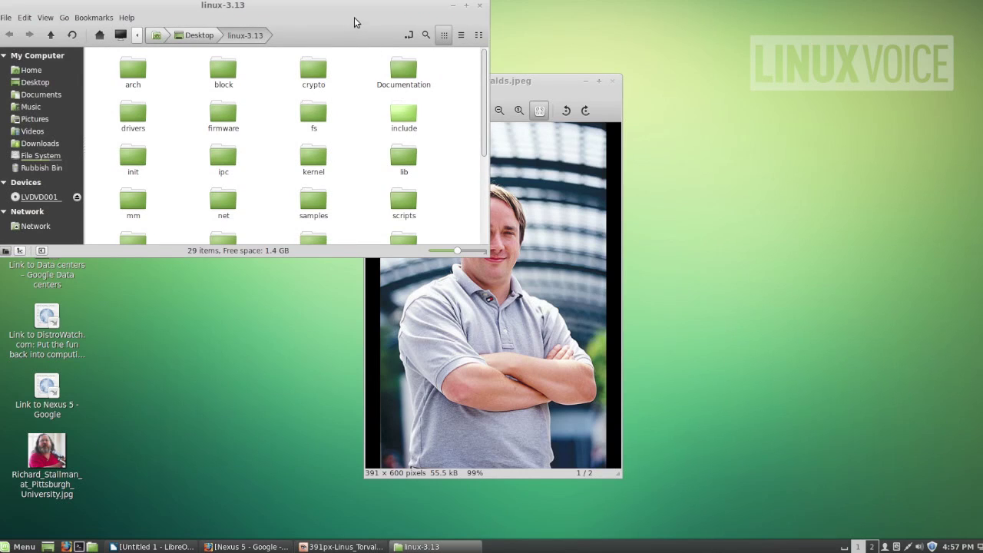
left_click_drag(356, 57, 365, 148)
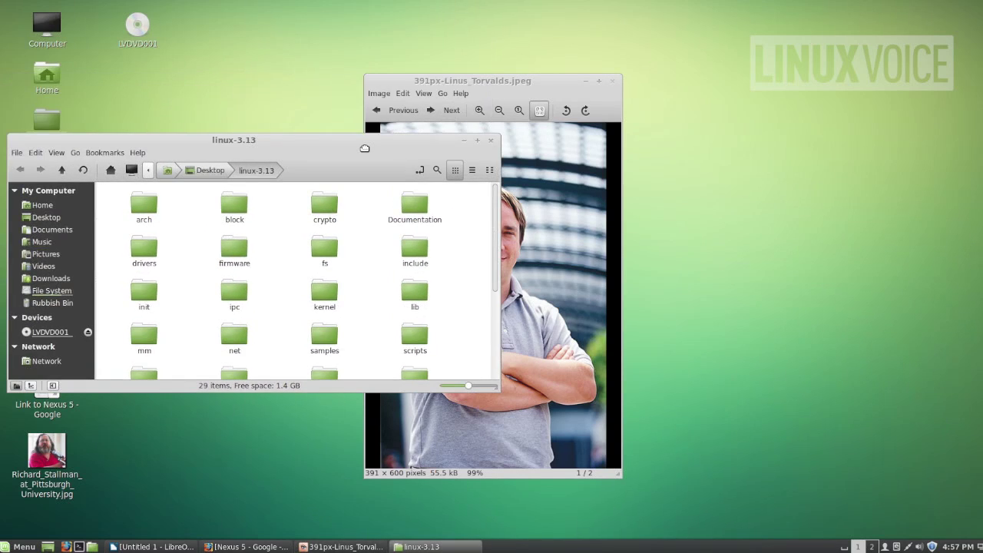
left_click_drag(477, 81, 770, 70)
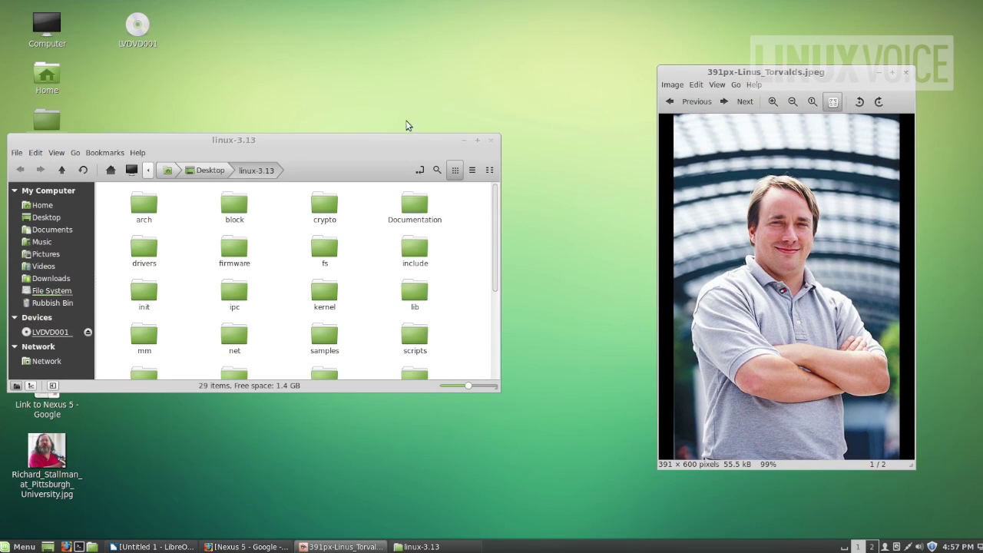
left_click_drag(392, 144, 499, 80)
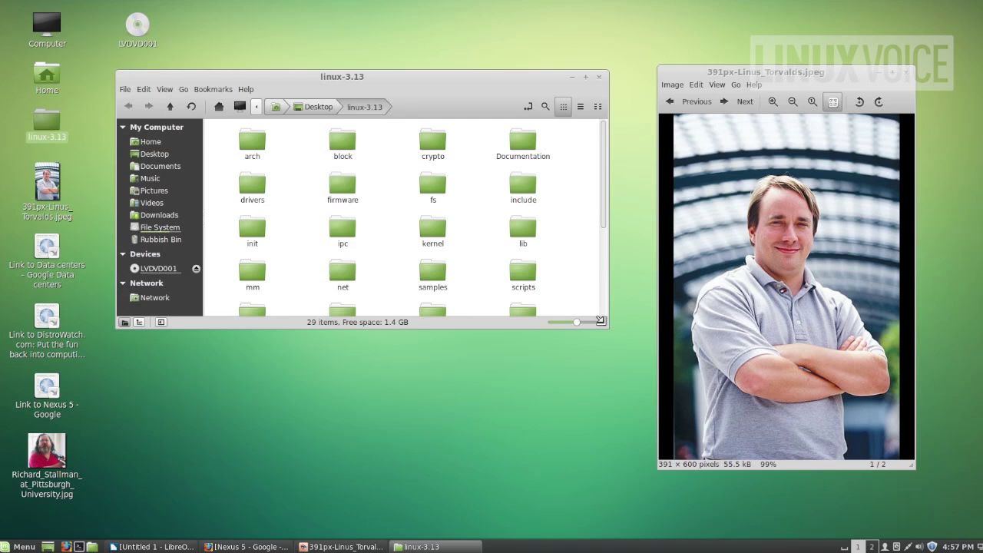
left_click_drag(601, 322, 609, 495)
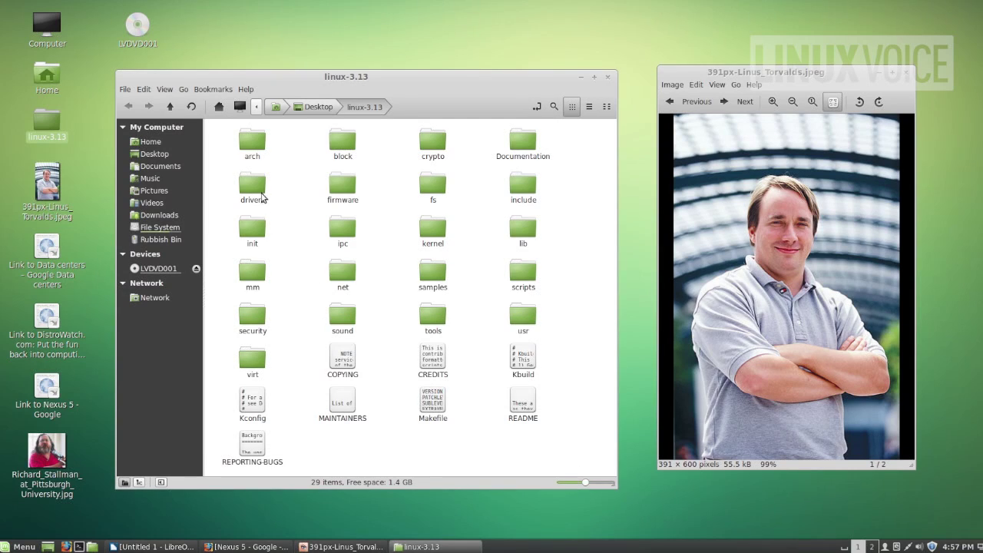
Open the drivers folder and then its firewire subfolder
double_click(260, 196)
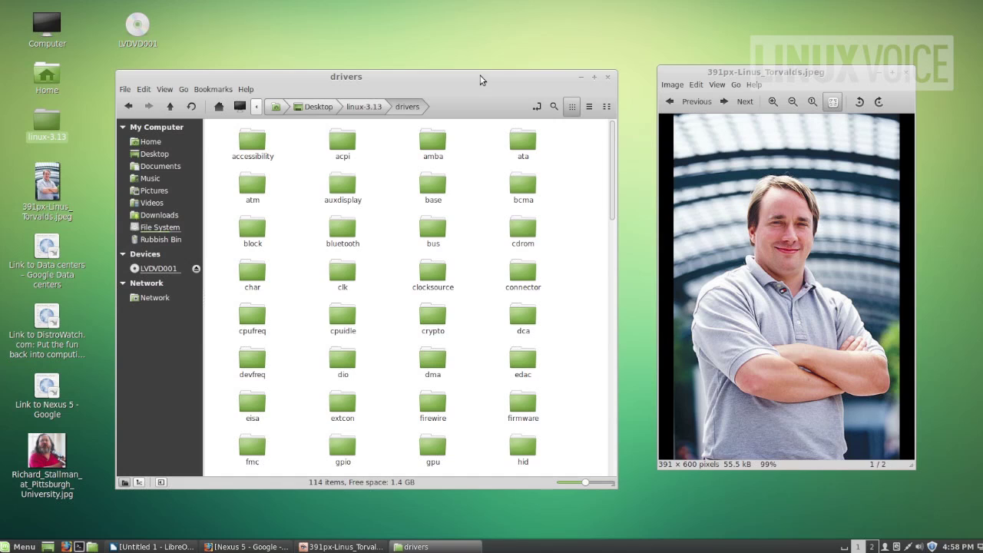
left_click_drag(481, 80, 471, 68)
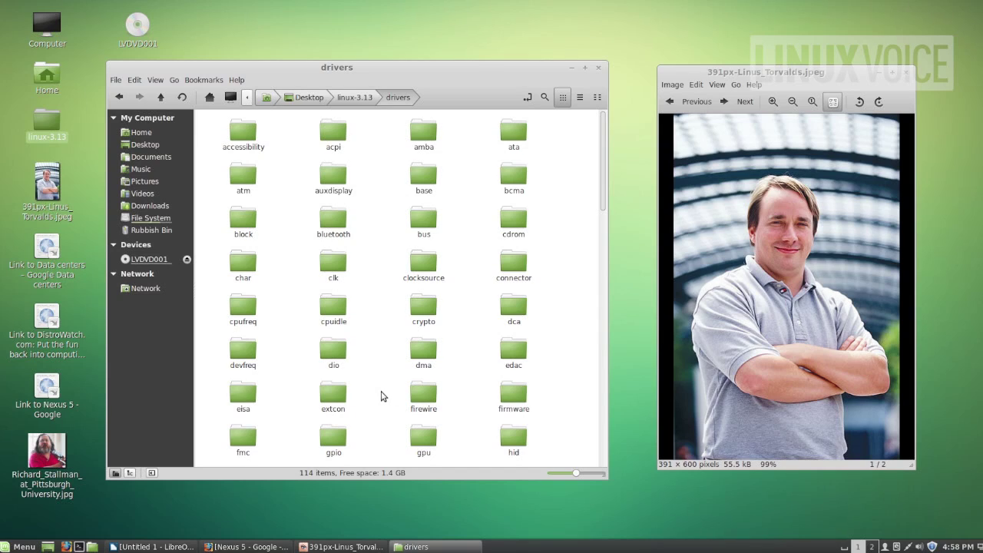
double_click(421, 398)
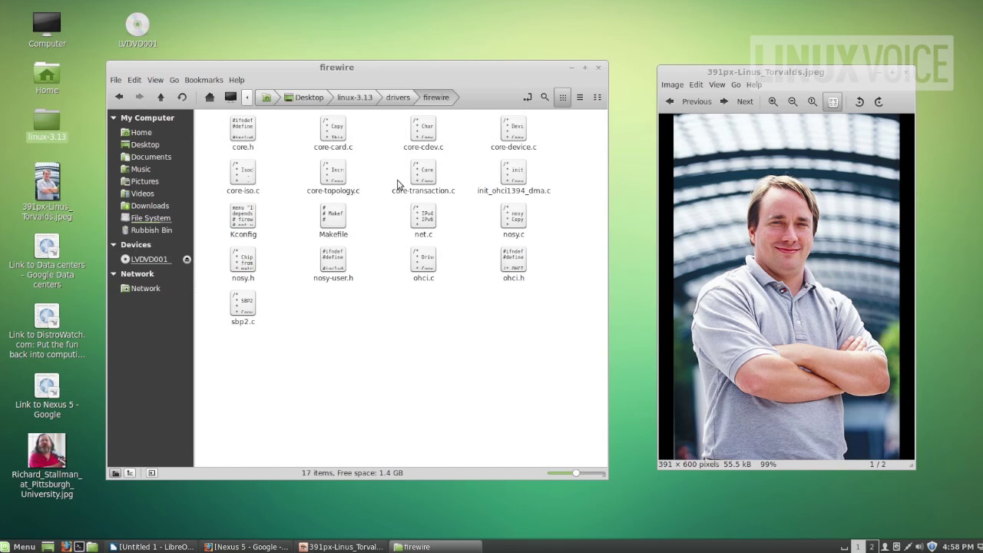
Open core-cdev.c in gedit and scroll down to struct iso_resource and schedule_iso_resource()
double_click(425, 129)
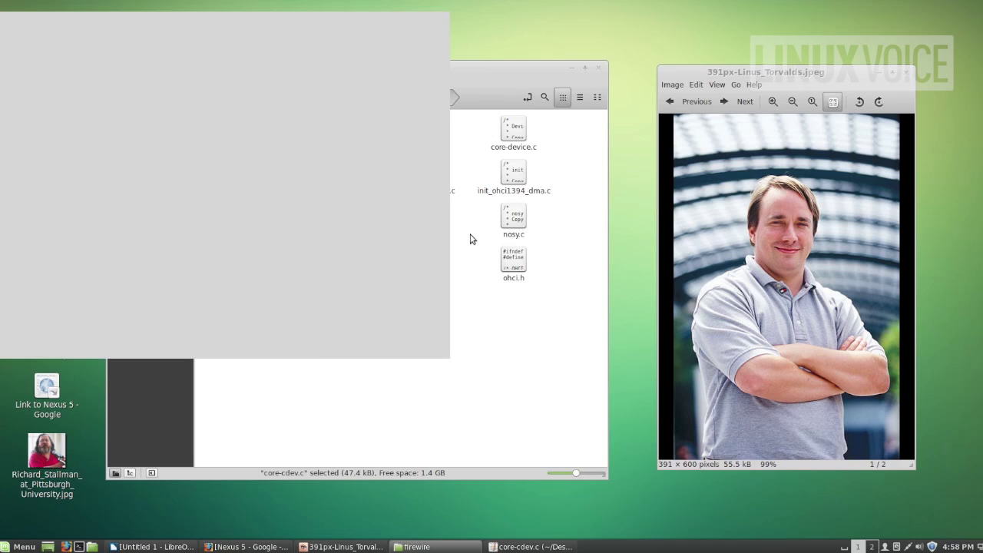
left_click_drag(341, 9, 488, 109)
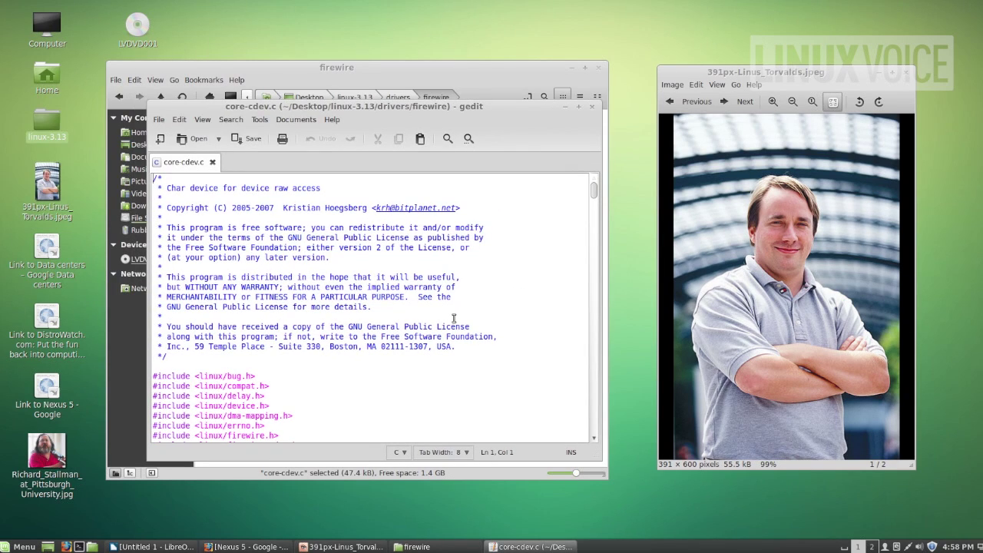
scroll(454, 318, "down", 4)
scroll(454, 318, "down", 15)
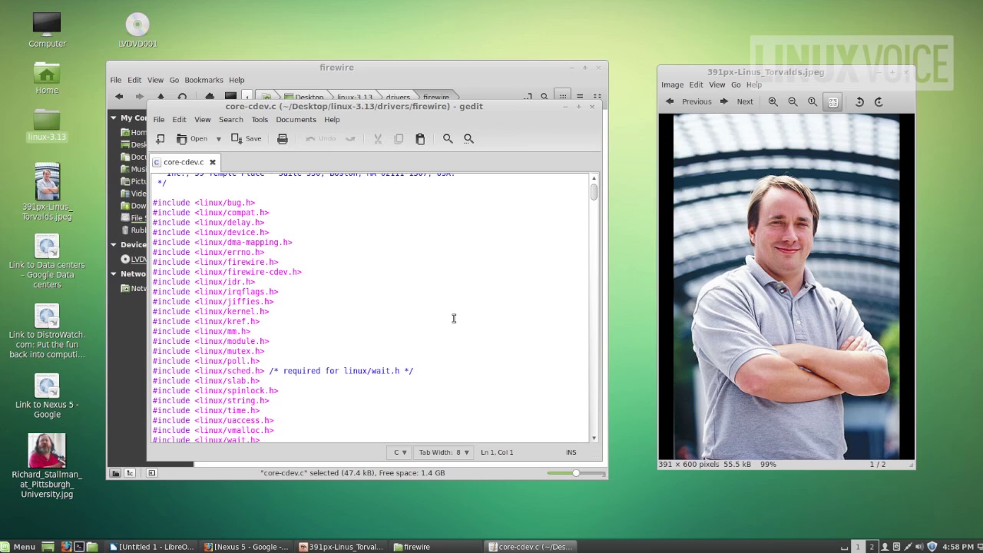
scroll(453, 318, "down", 8)
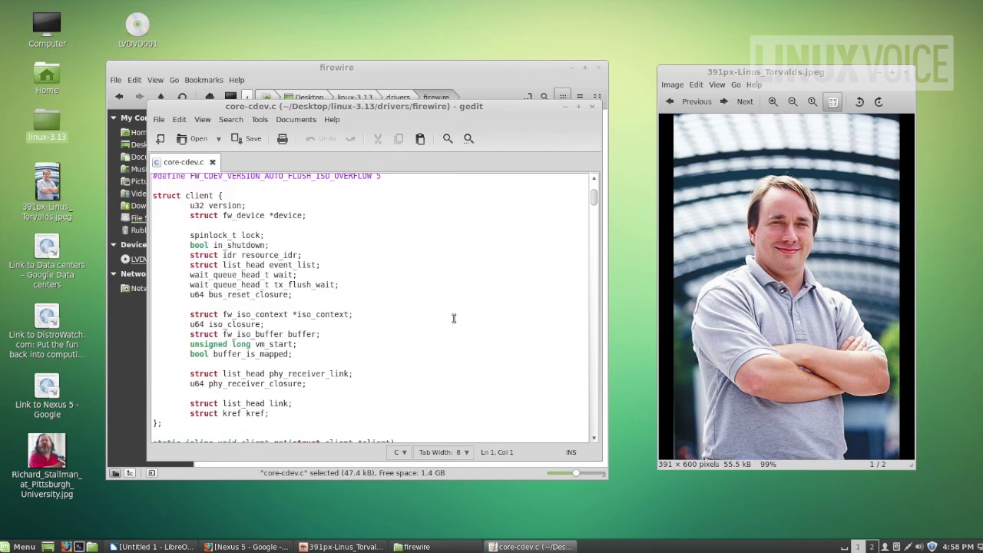
scroll(454, 318, "down", 4)
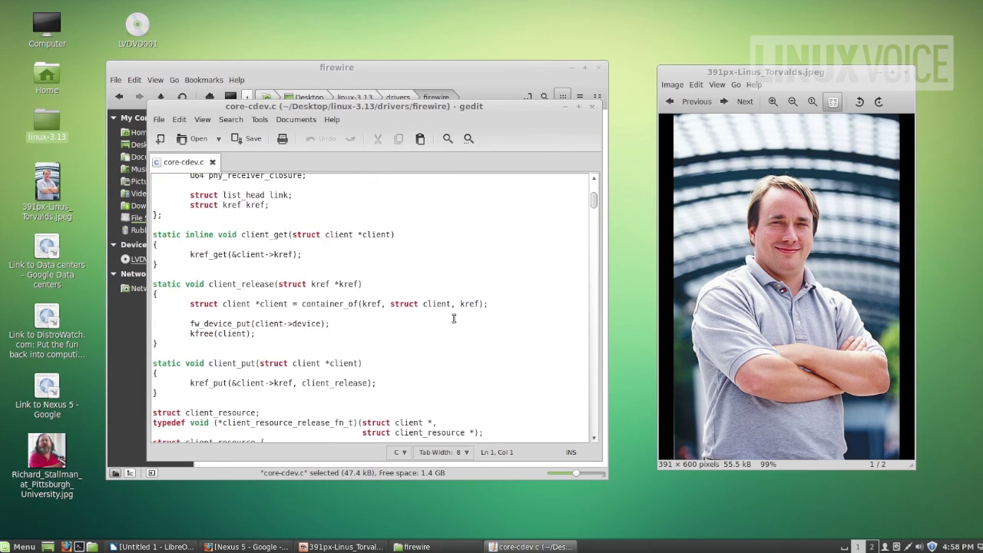
scroll(454, 318, "down", 5)
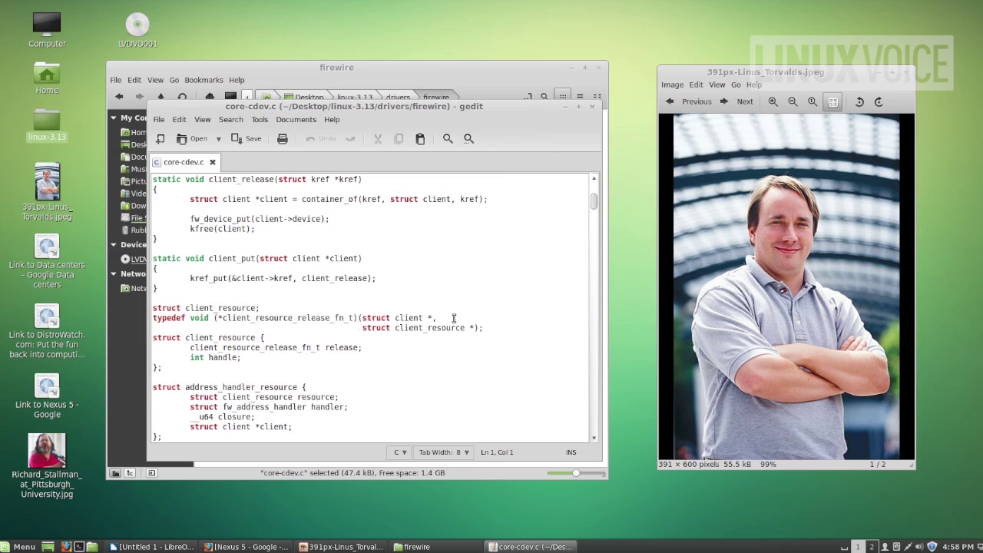
scroll(454, 318, "down", 3)
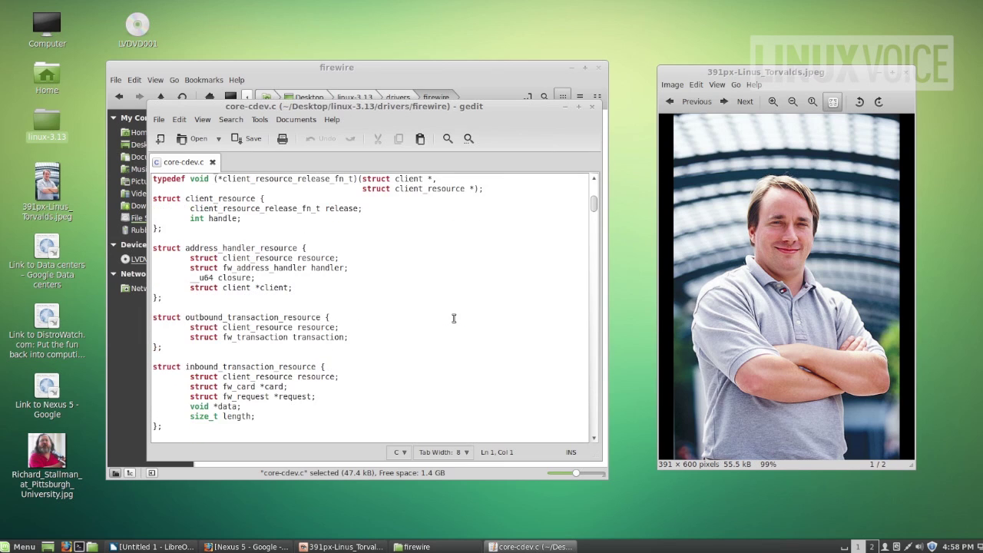
scroll(453, 318, "down", 6)
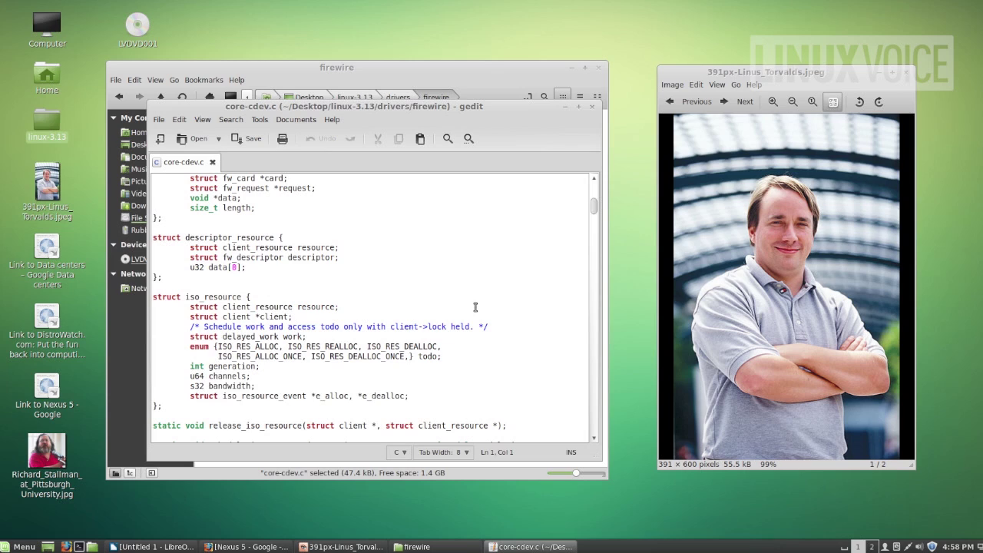
scroll(477, 307, "down", 3)
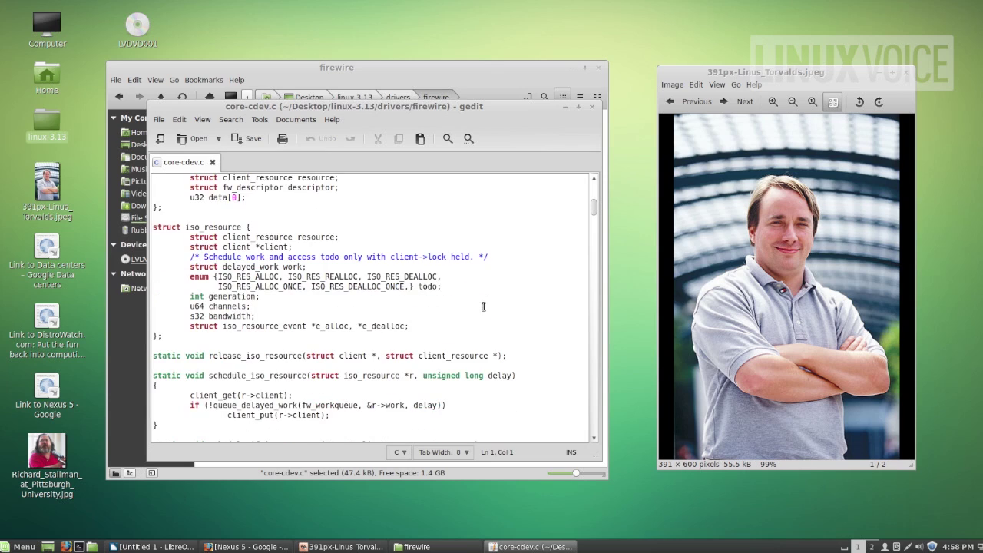
Close gedit, then go back up through drivers to the linux-3.13 top folder
left_click(592, 106)
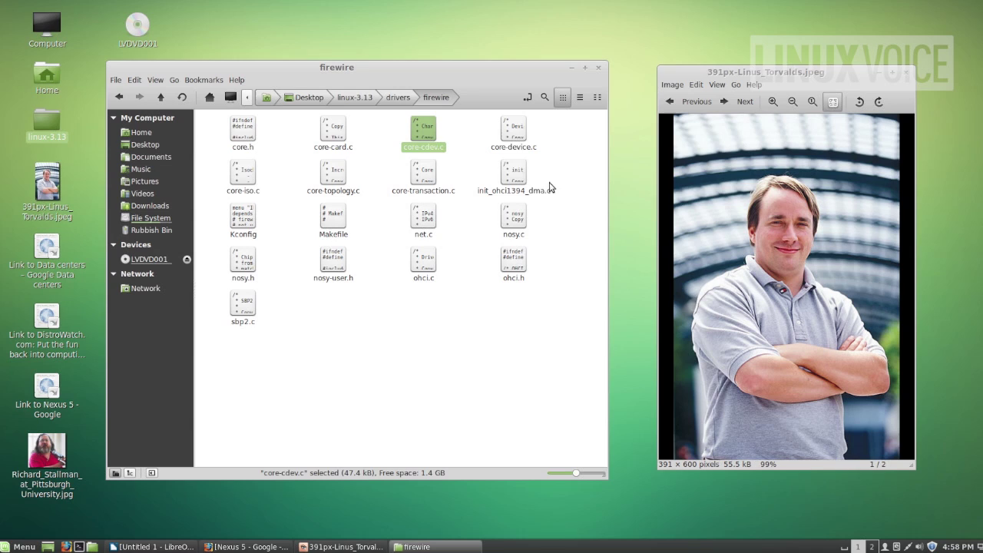
left_click(397, 97)
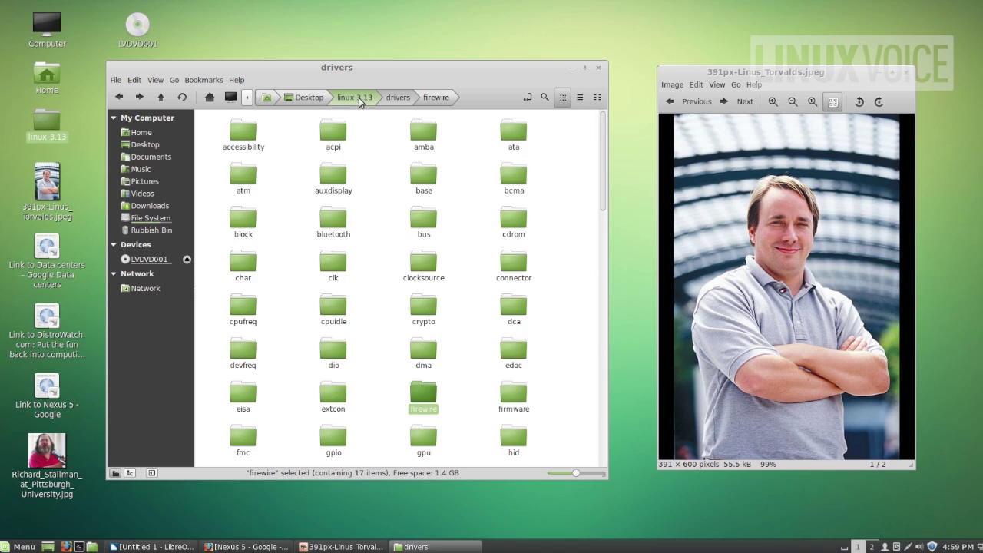
left_click(356, 97)
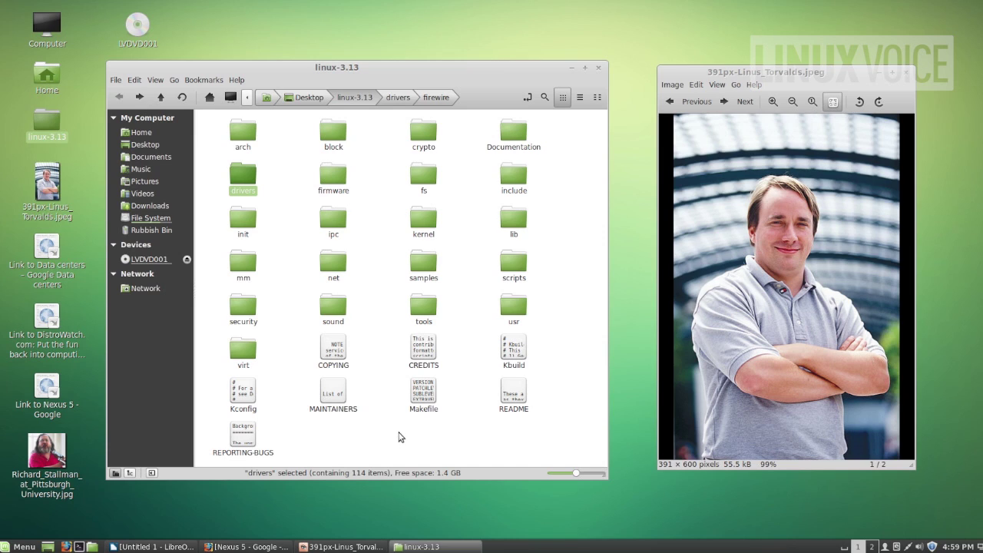
Select everything in linux-3.13 except REPORTING-BUGS, copy it via Edit > Copy, then deselect
left_click(295, 197)
left_click_drag(220, 124, 521, 407)
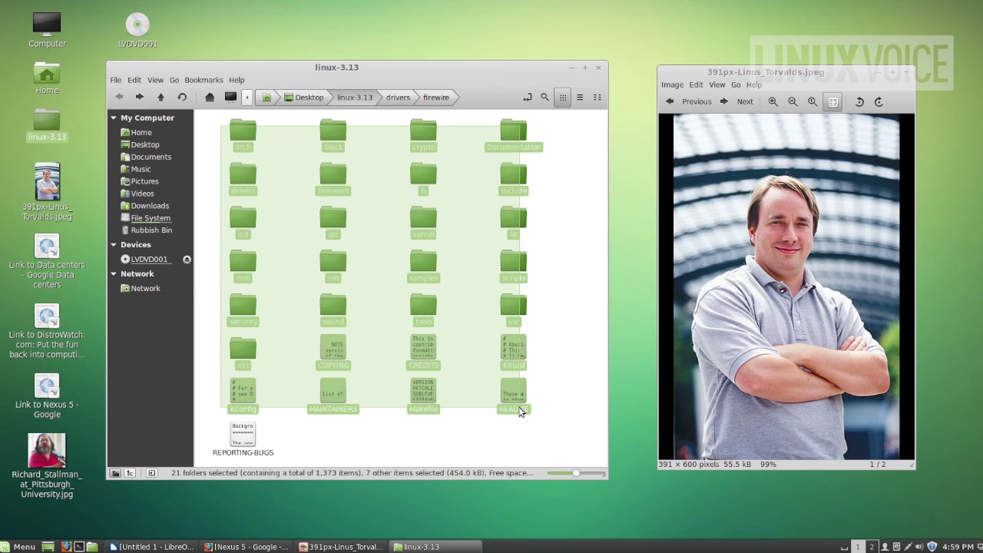
left_click(135, 81)
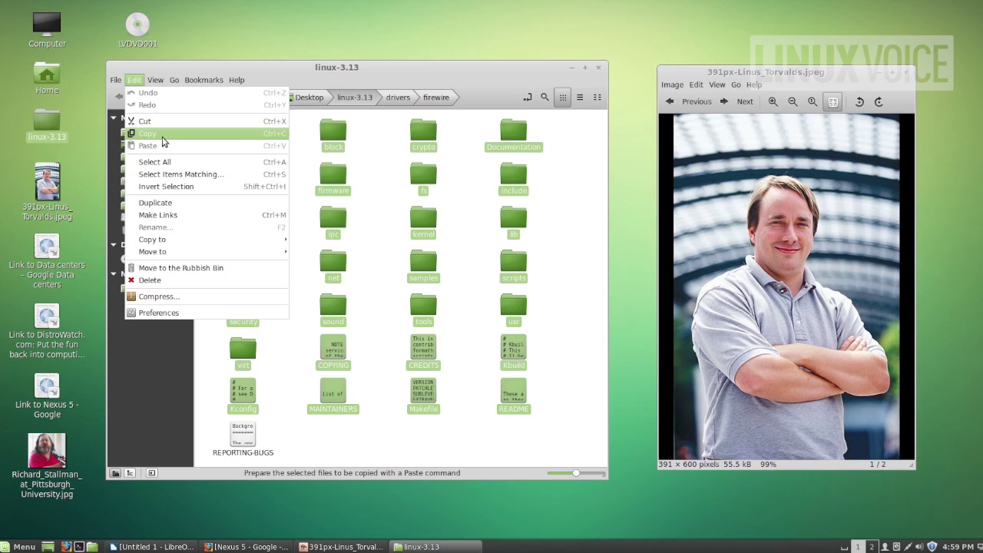
left_click(162, 138)
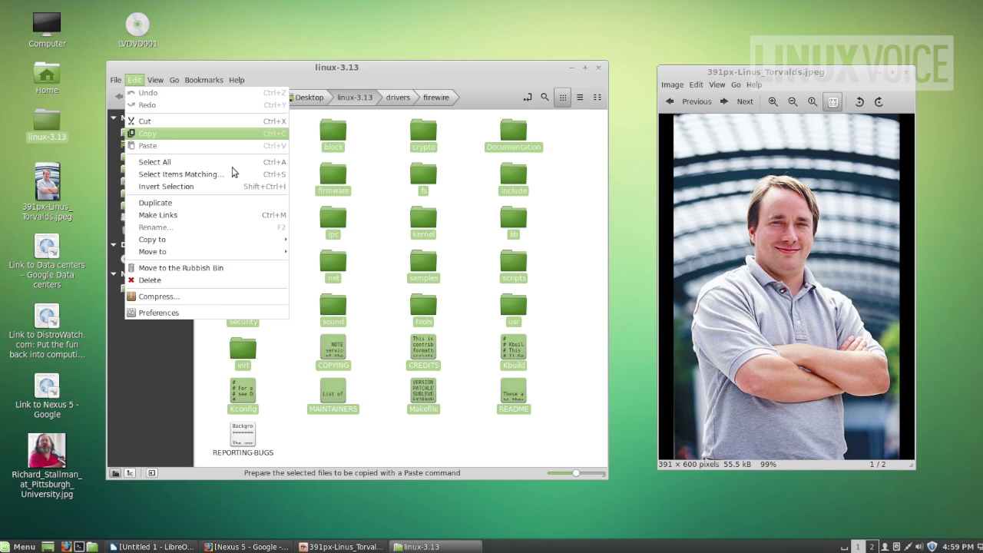
left_click(376, 428)
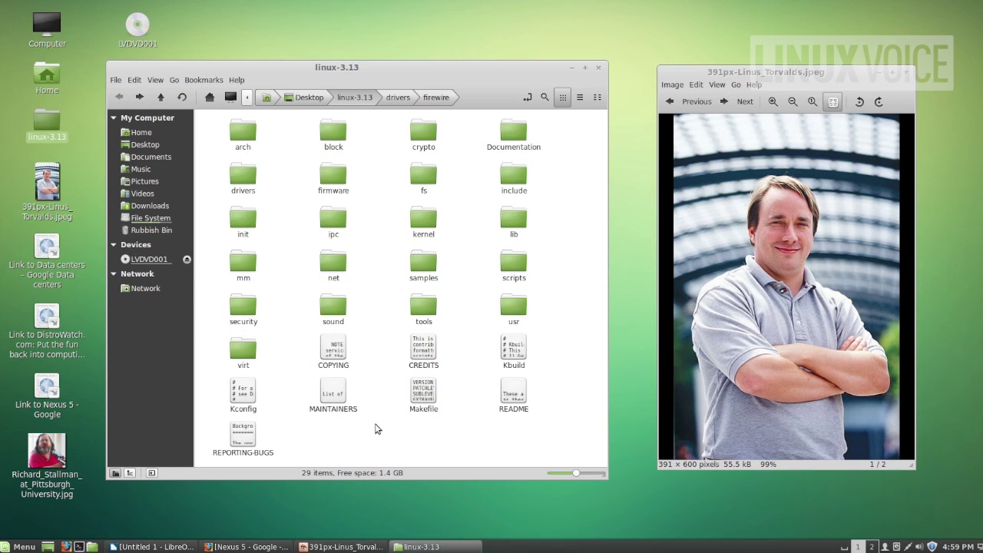
Open COPYING in gedit, highlight the GPL heading lines, move the window, and open the speaker photo
left_click(333, 354)
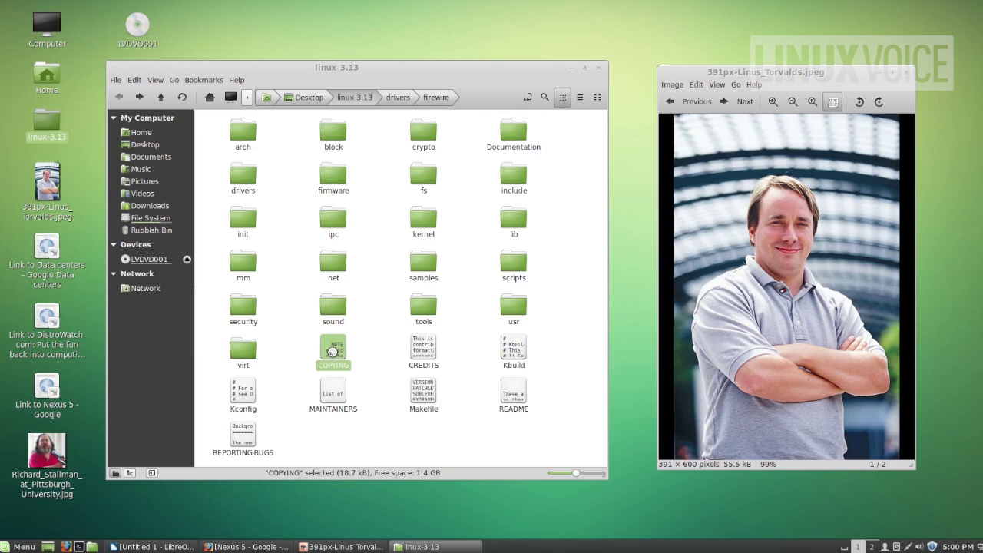
double_click(333, 355)
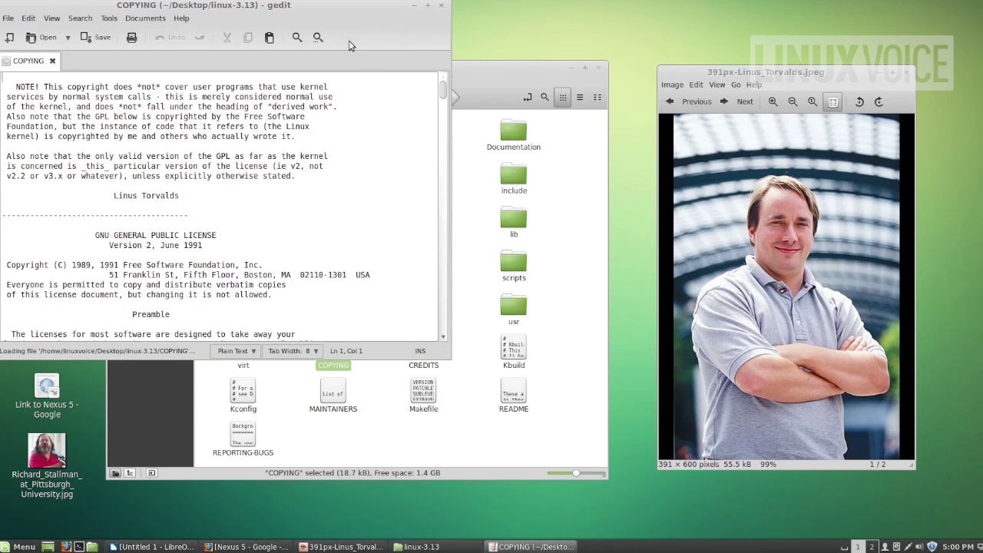
left_click_drag(233, 244, 60, 227)
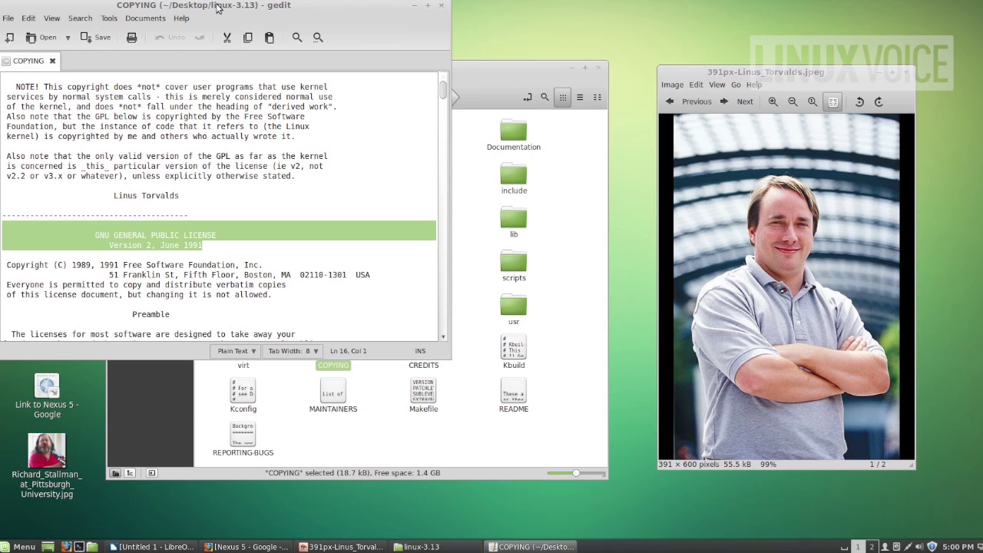
left_click_drag(260, 21, 435, 107)
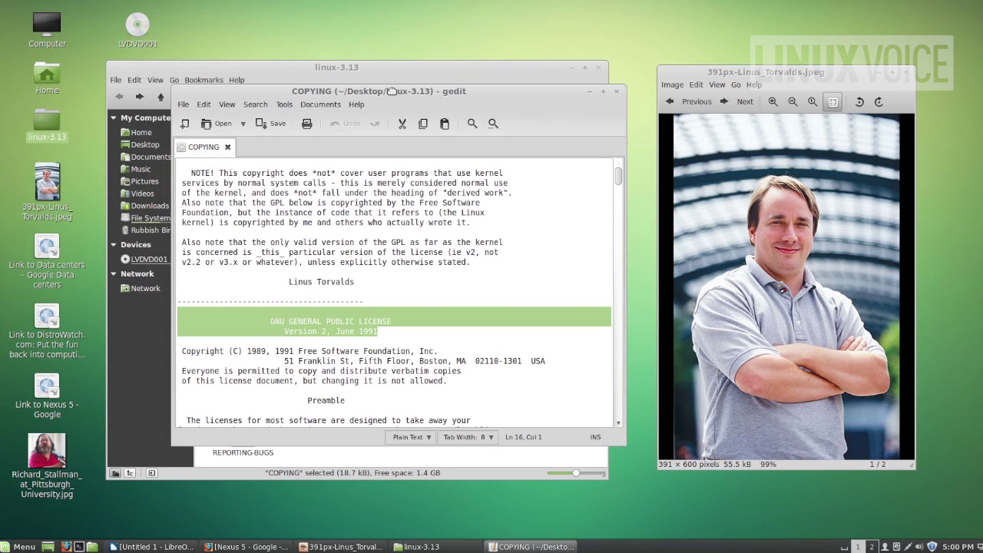
double_click(51, 454)
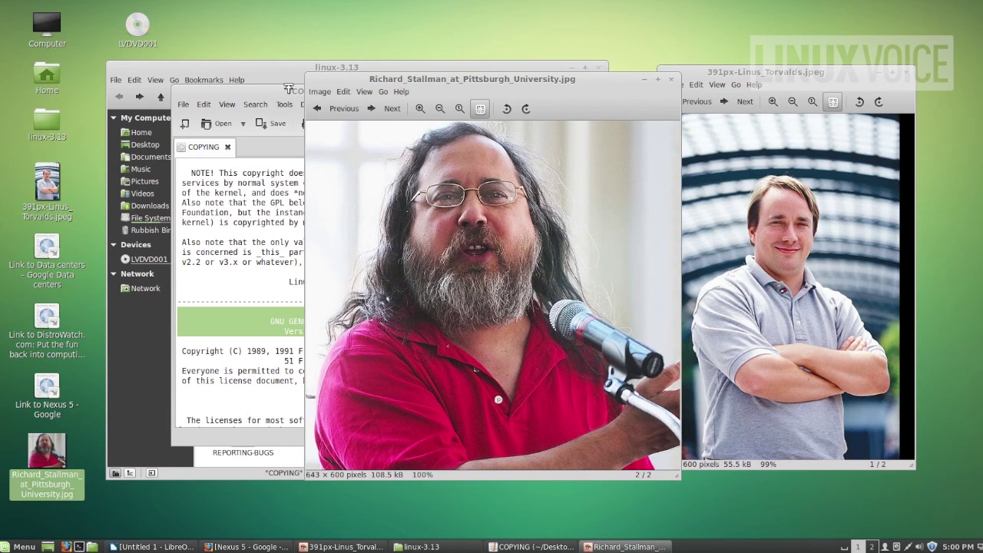
Close the other portrait photo and move the new photo window aside
left_click_drag(386, 78, 313, 77)
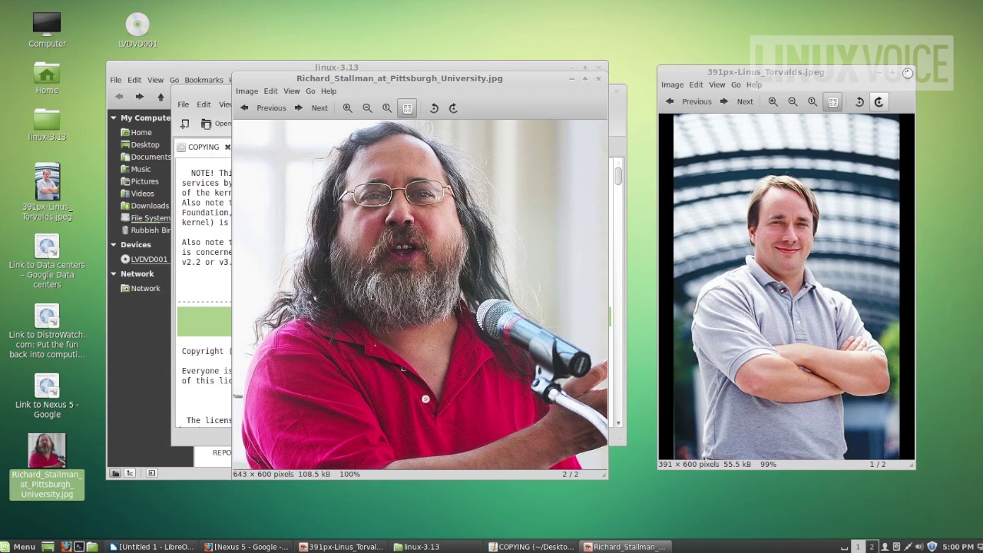
left_click(907, 72)
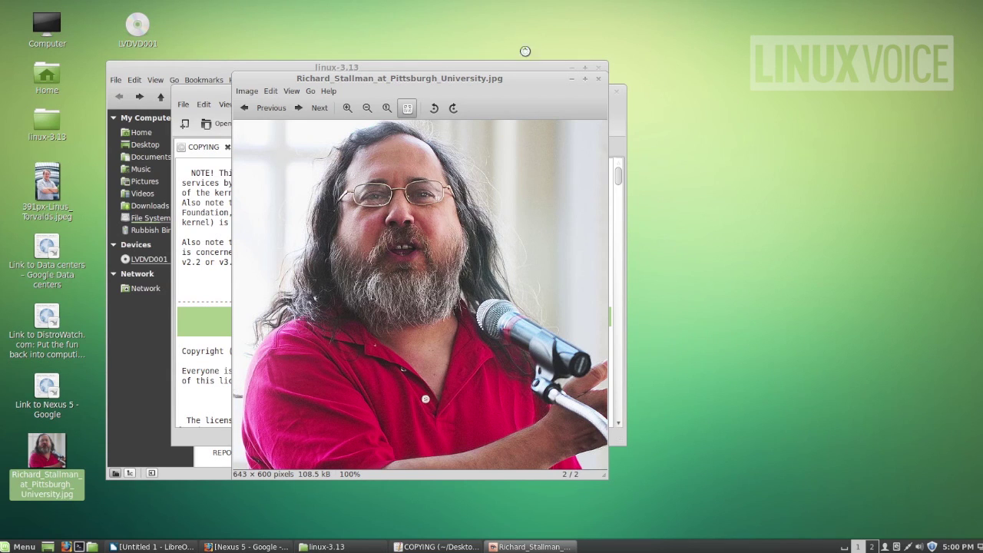
left_click_drag(495, 78, 814, 77)
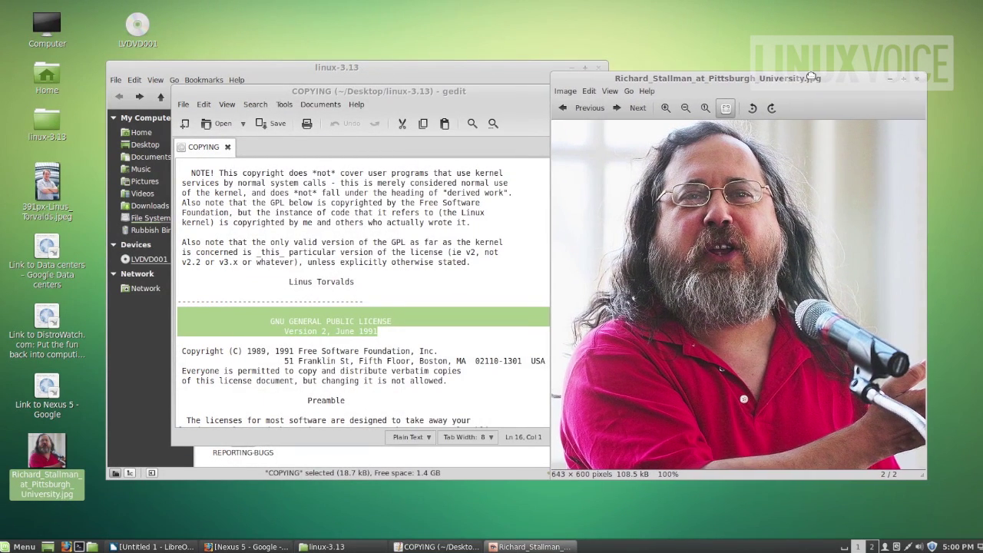
Close the COPYING text and the linux-3.13 folder window, then clear the desktop selection
left_click(460, 95)
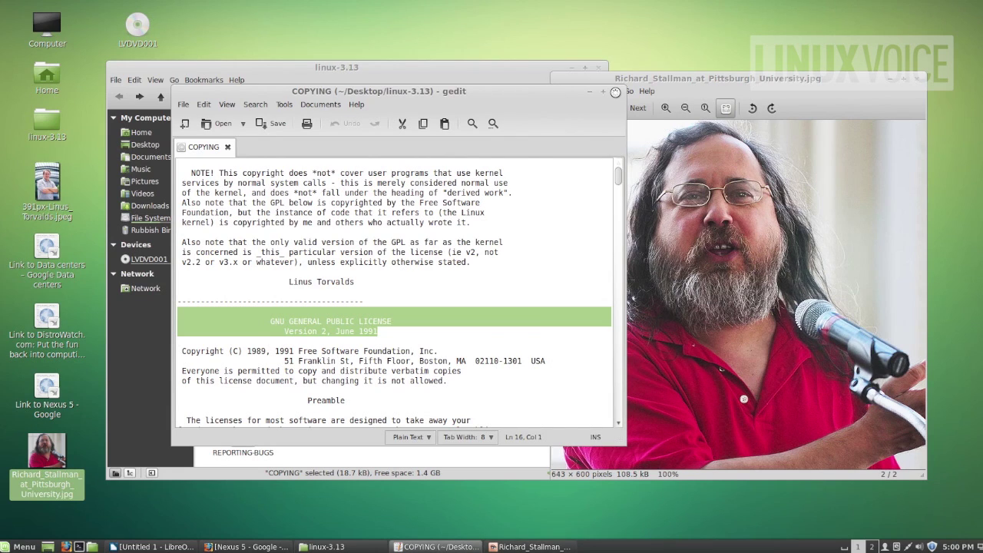
left_click(615, 92)
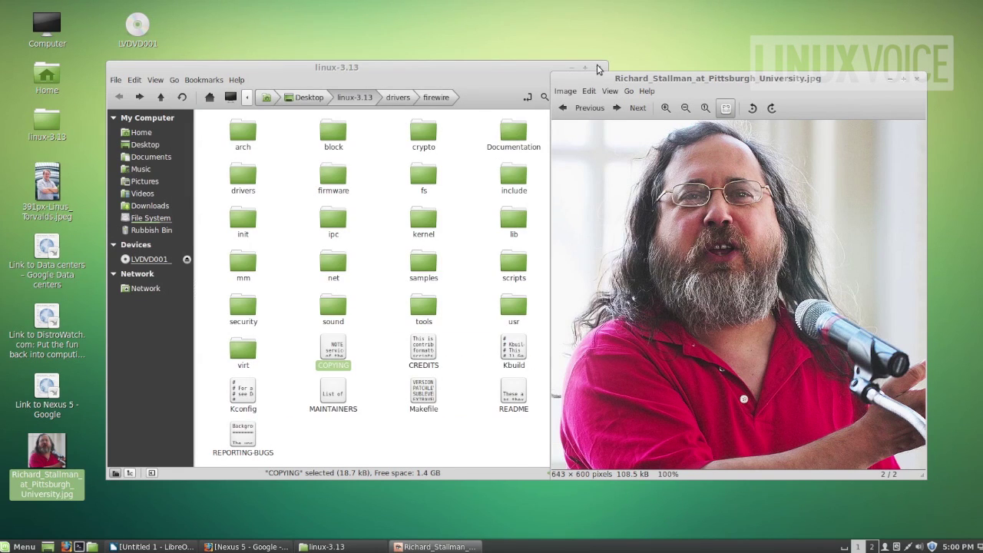
left_click(599, 68)
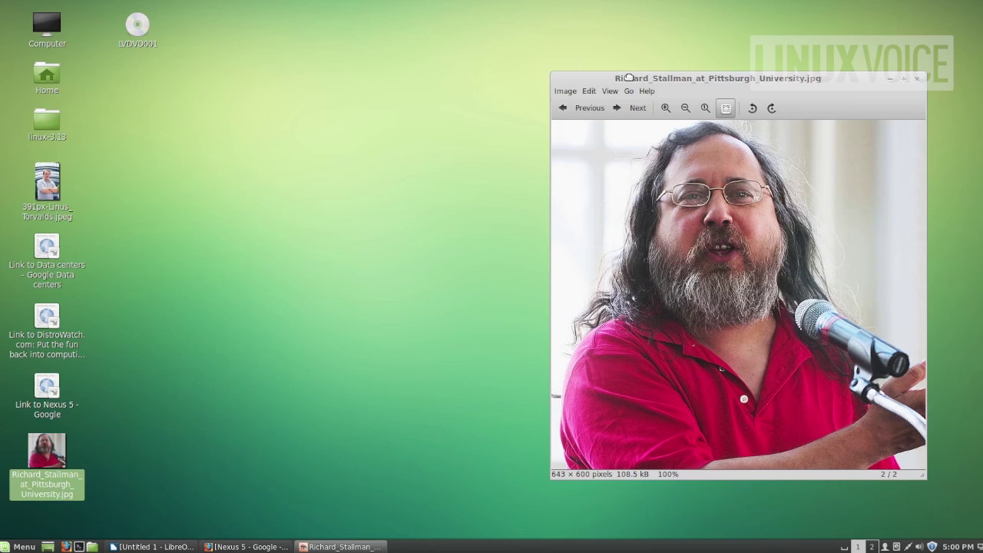
left_click_drag(628, 77, 663, 75)
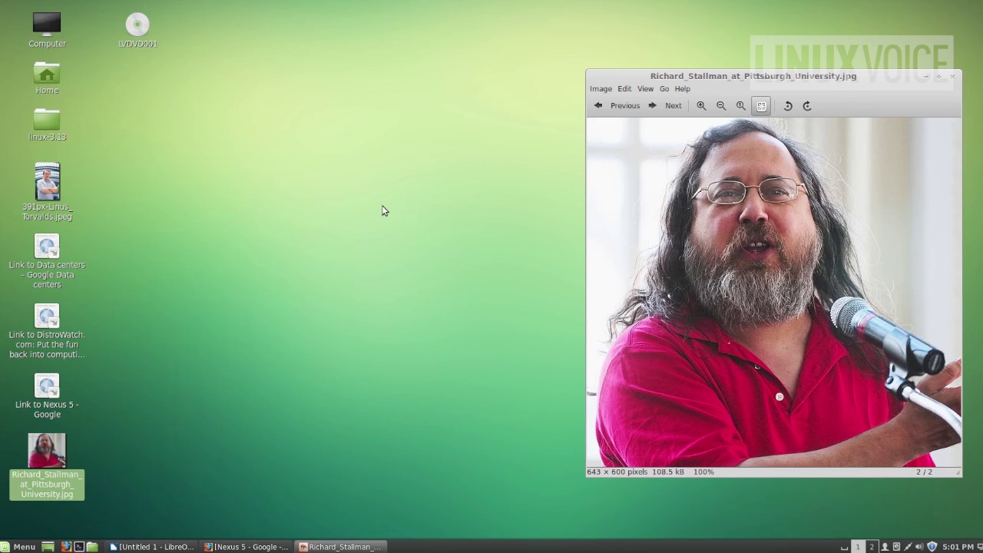
left_click(302, 399)
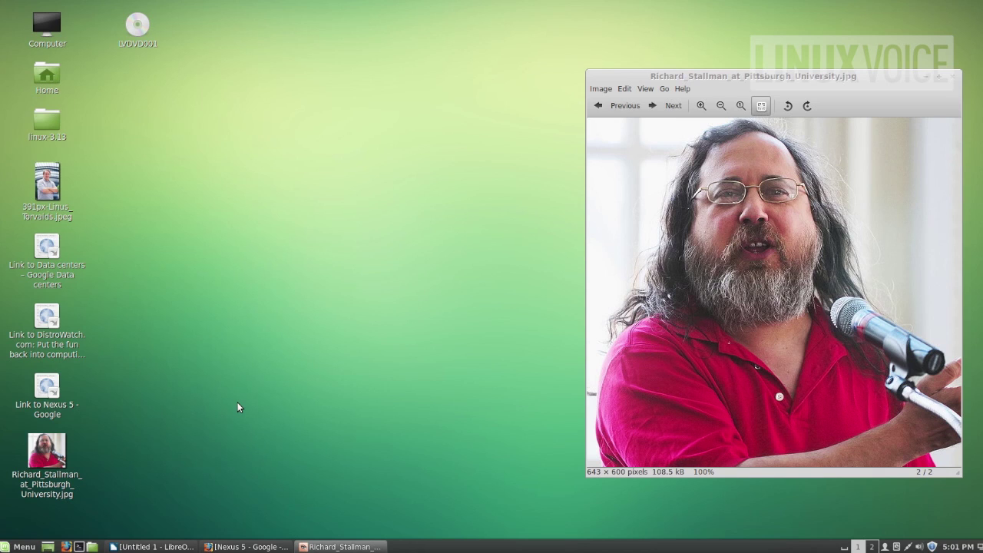
Bring Untitled 1 Writer forward, shift it left, and scroll through GPL sections 2–3
left_click(148, 548)
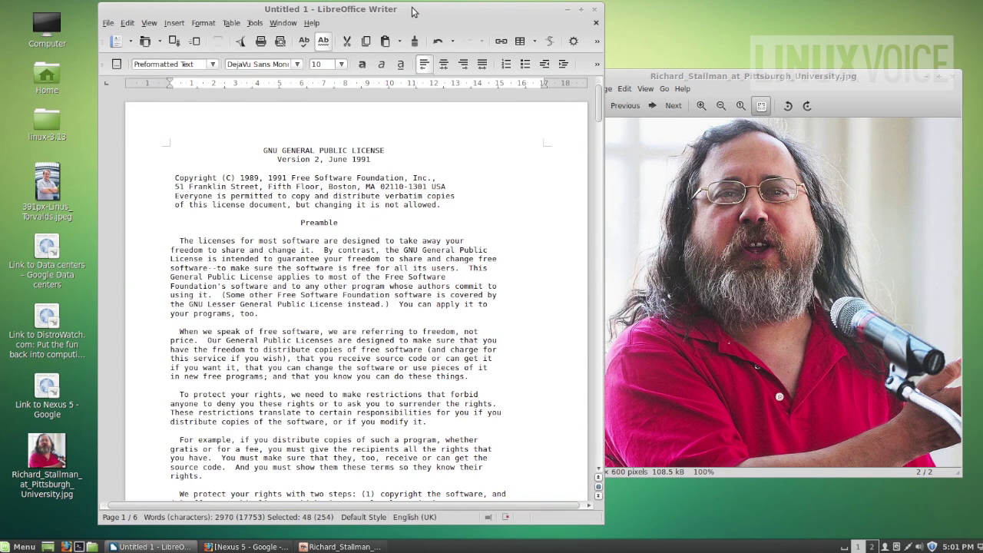
left_click_drag(398, 9, 352, 9)
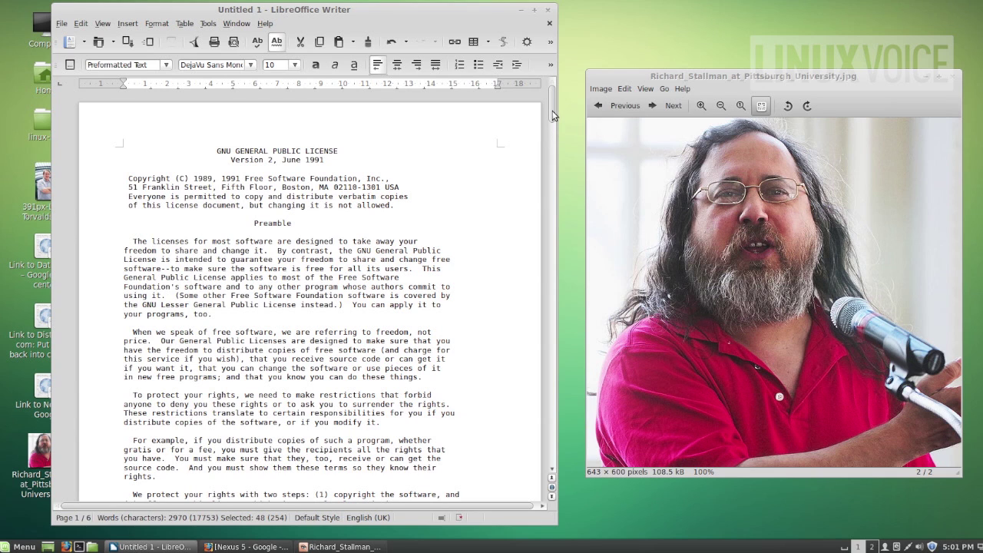
left_click_drag(551, 115, 406, 214)
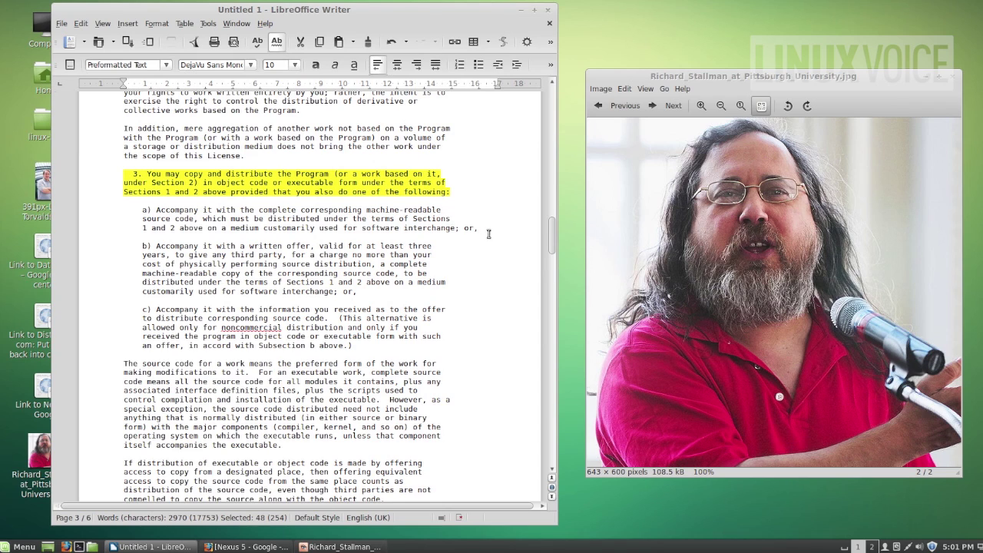
left_click_drag(551, 250, 492, 211)
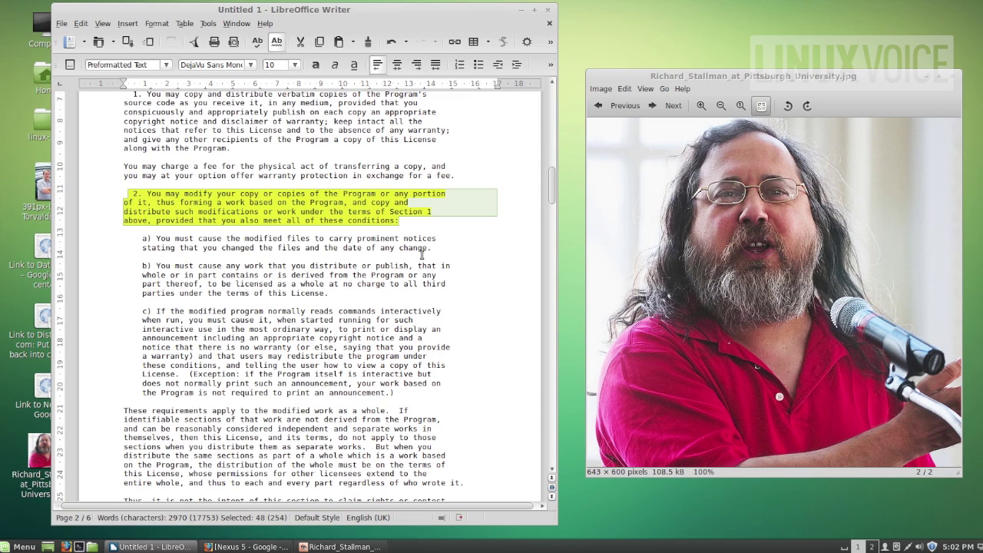
Open the linux-3.13 folder and its CREDITS file in gedit, then scroll the credits
double_click(45, 129)
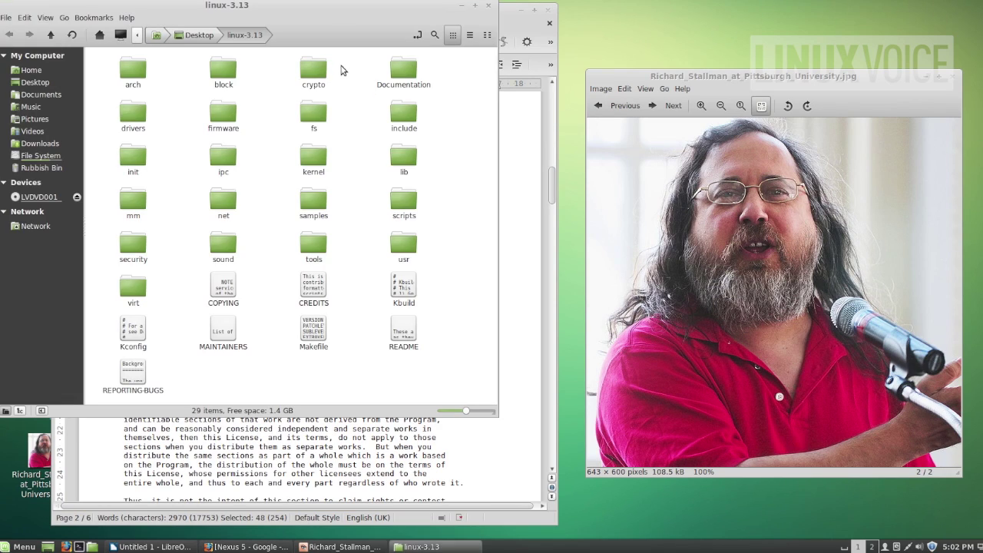
left_click_drag(328, 8, 481, 121)
double_click(470, 392)
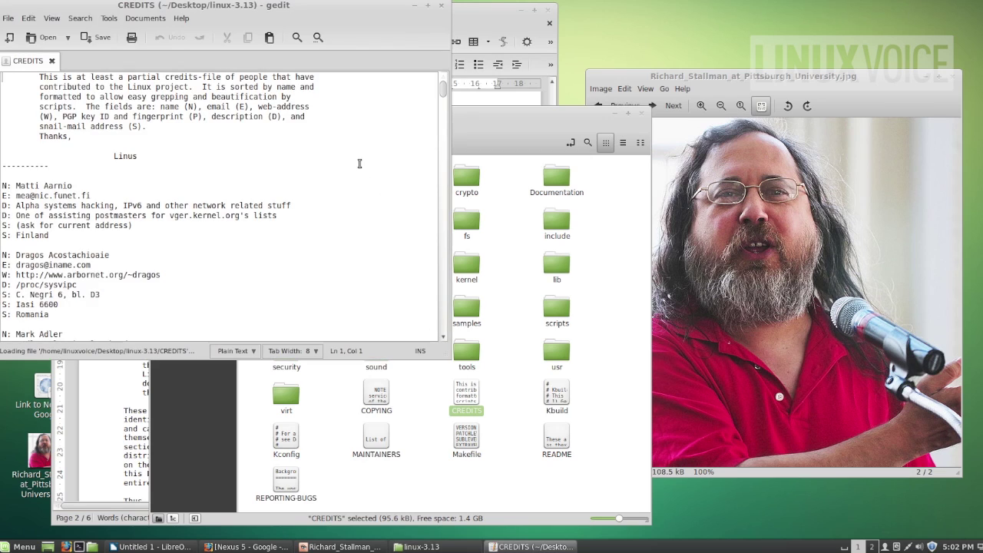
left_click_drag(355, 13, 565, 125)
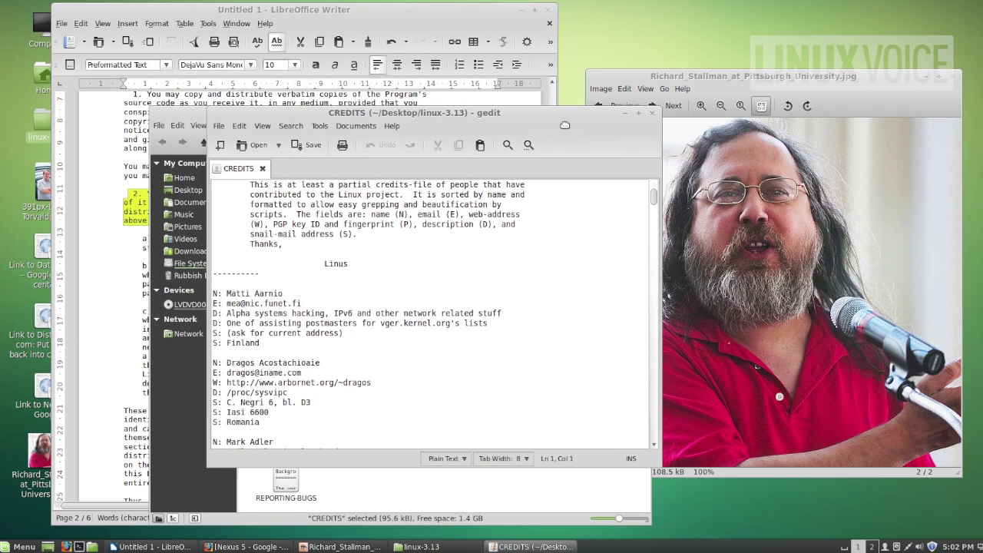
left_click_drag(657, 239, 656, 314)
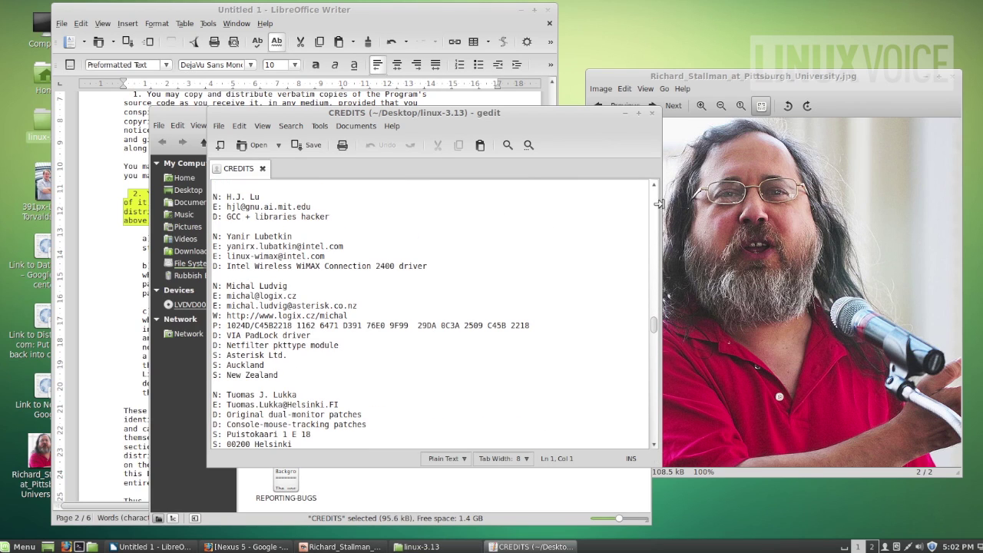
Close CREDITS and the folder window, then close Writer choosing Close without saving
left_click(652, 113)
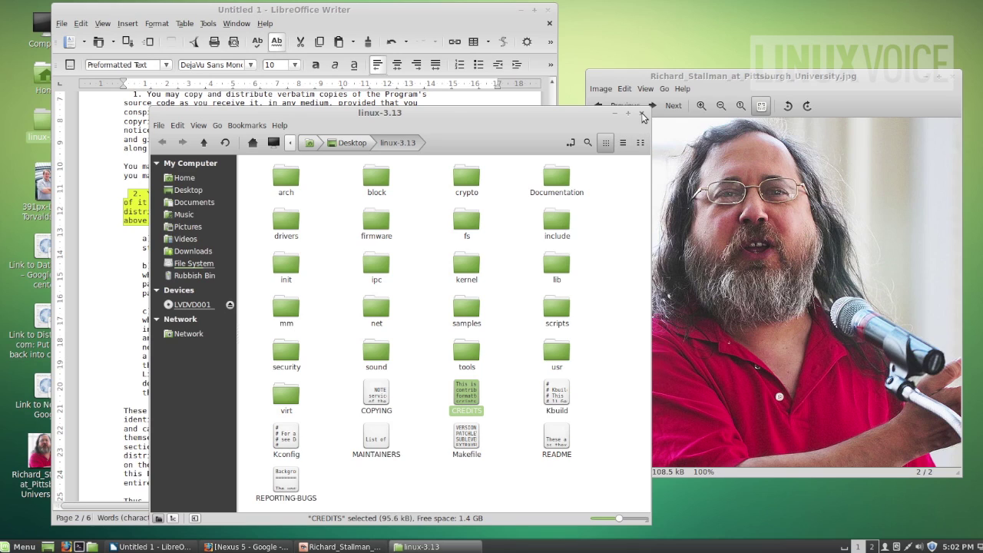
left_click(641, 113)
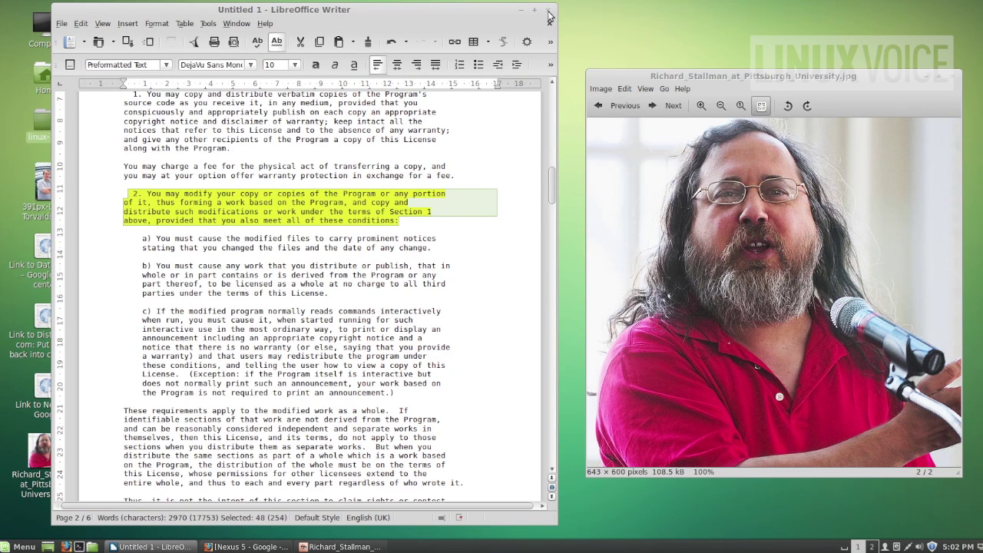
left_click(549, 12)
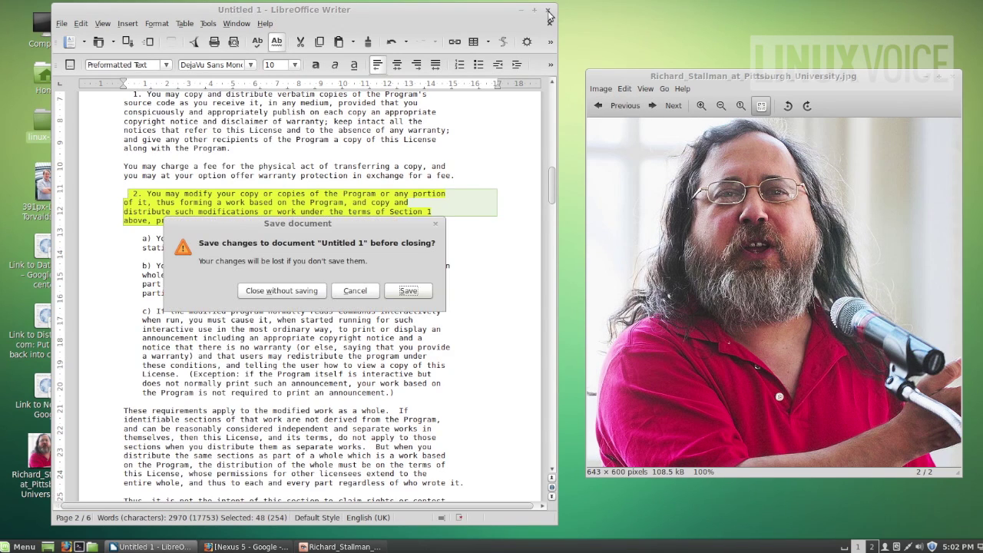
left_click(290, 295)
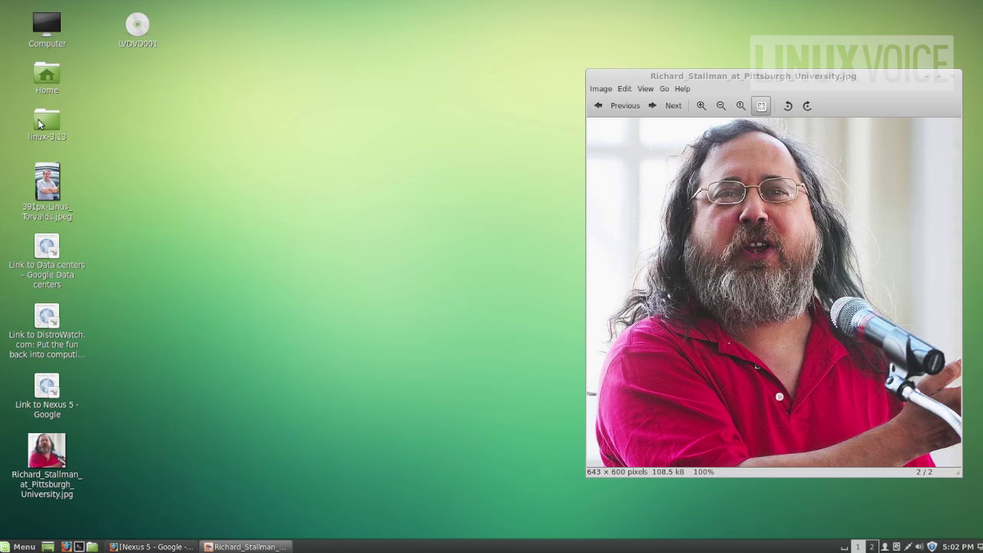
key("Return")
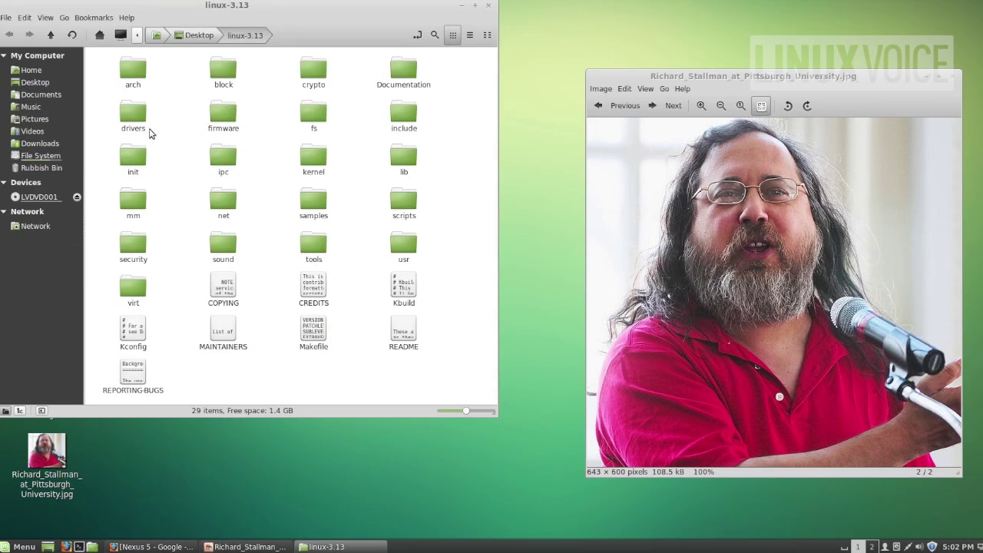
double_click(135, 74)
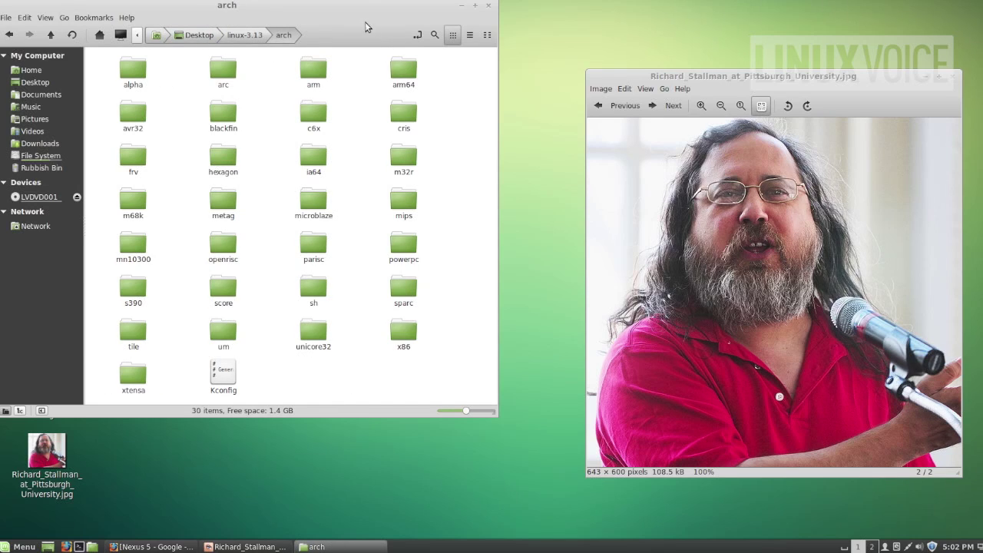
left_click_drag(359, 13, 410, 62)
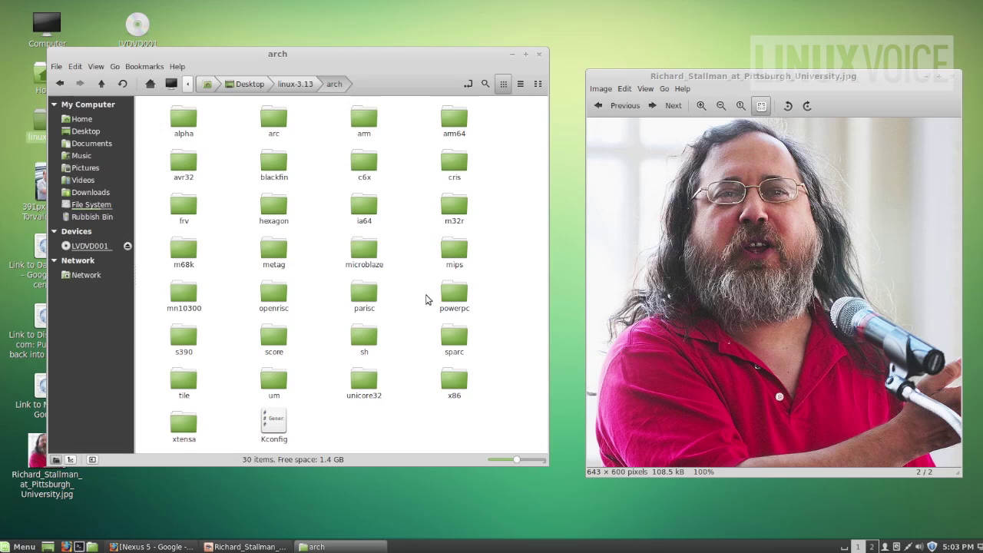
left_click(459, 378)
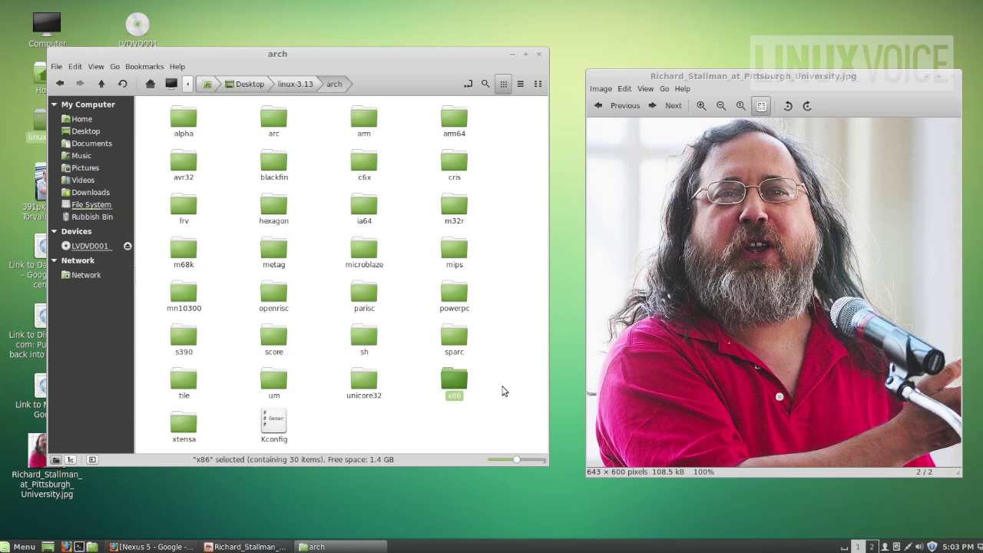
left_click(454, 253)
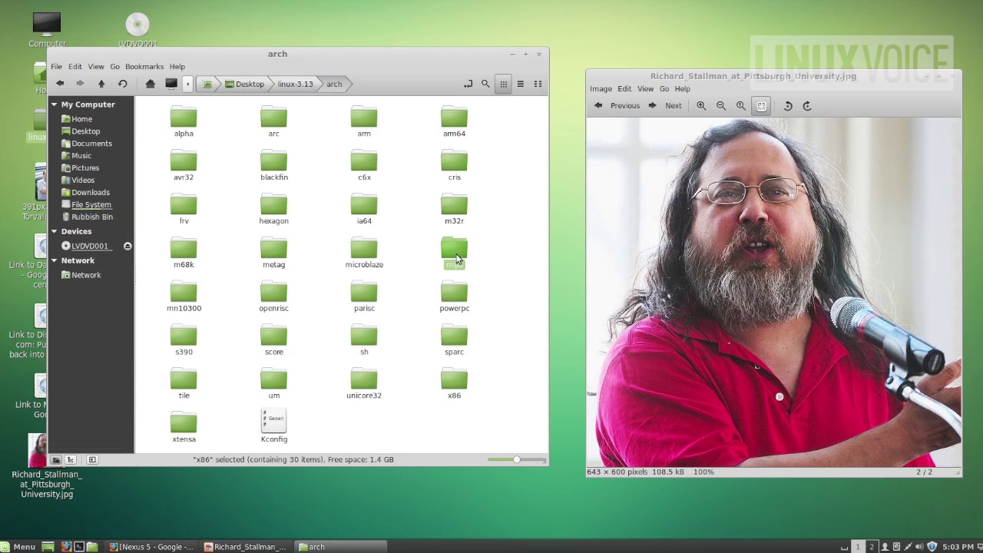
left_click(452, 338)
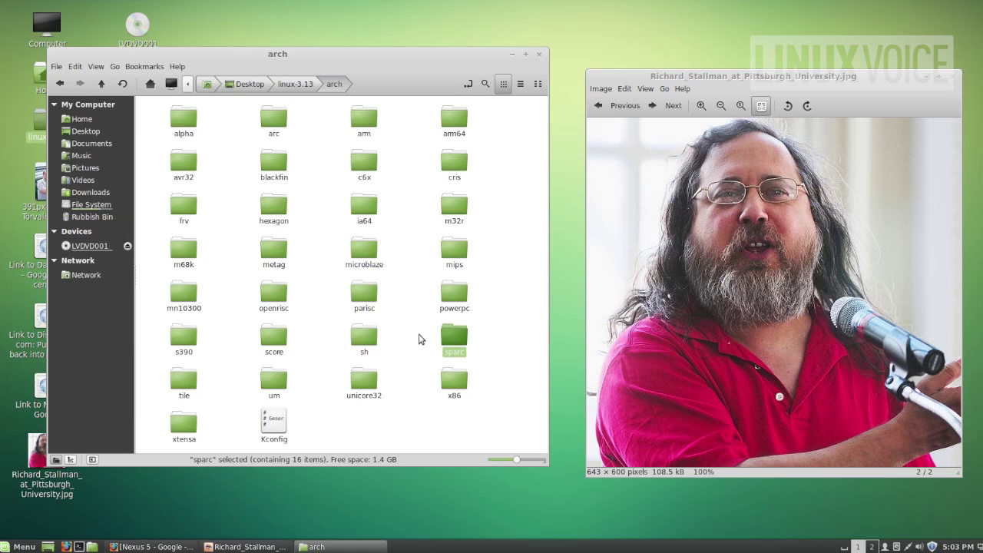
left_click(420, 339)
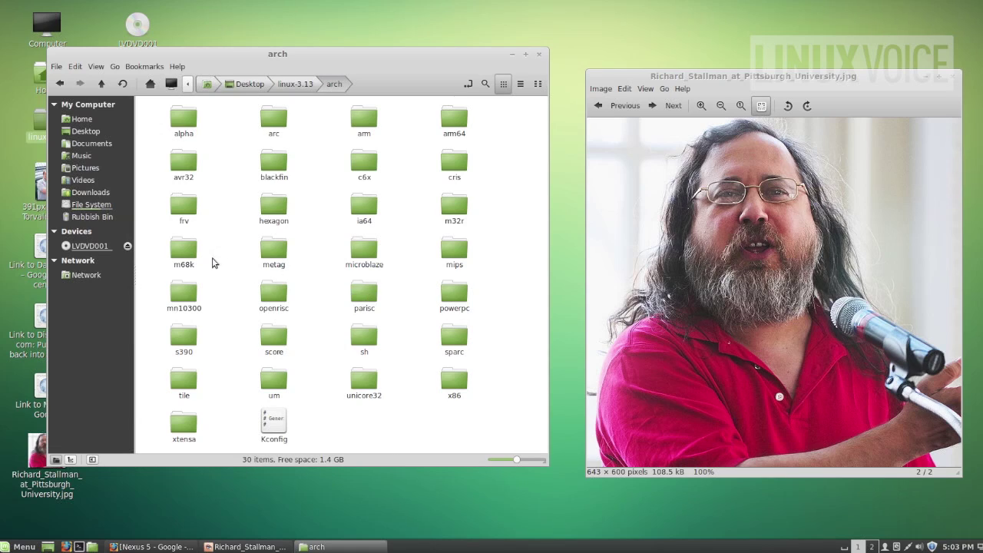
left_click(202, 267)
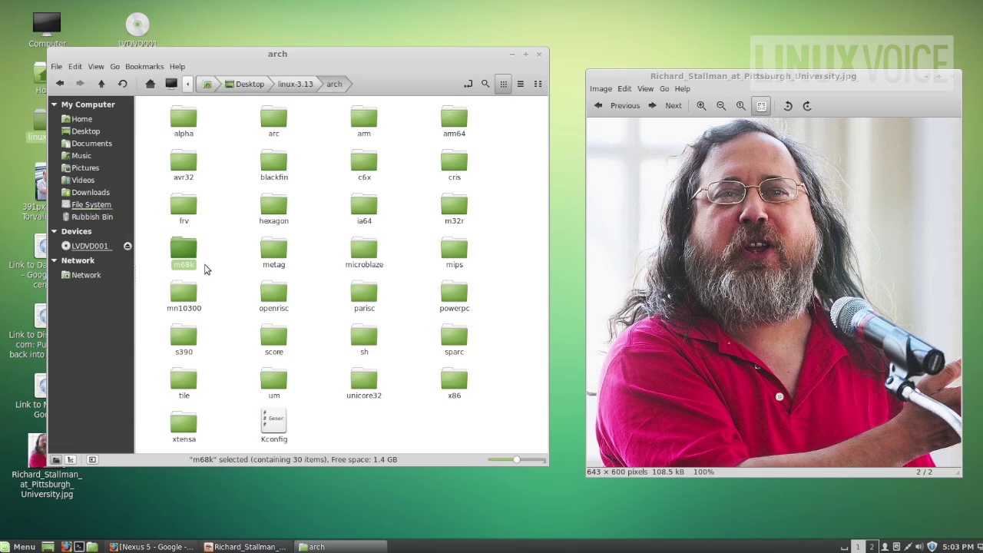
left_click(205, 269)
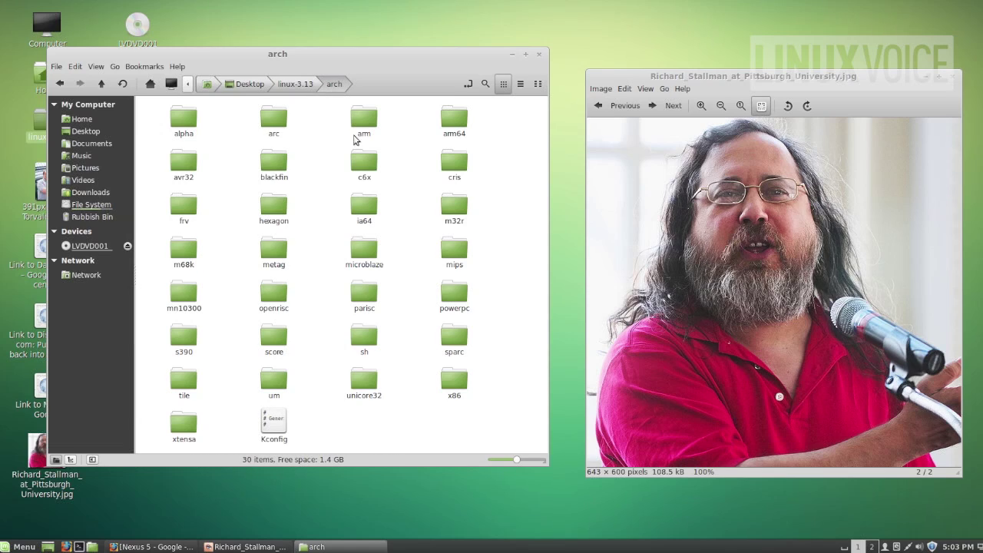
left_click(366, 132)
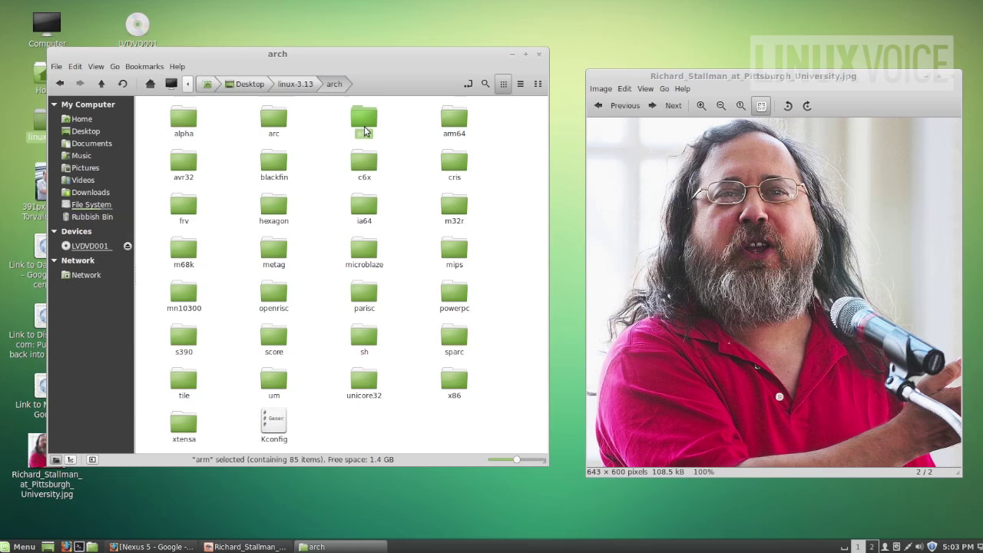
left_click(412, 157)
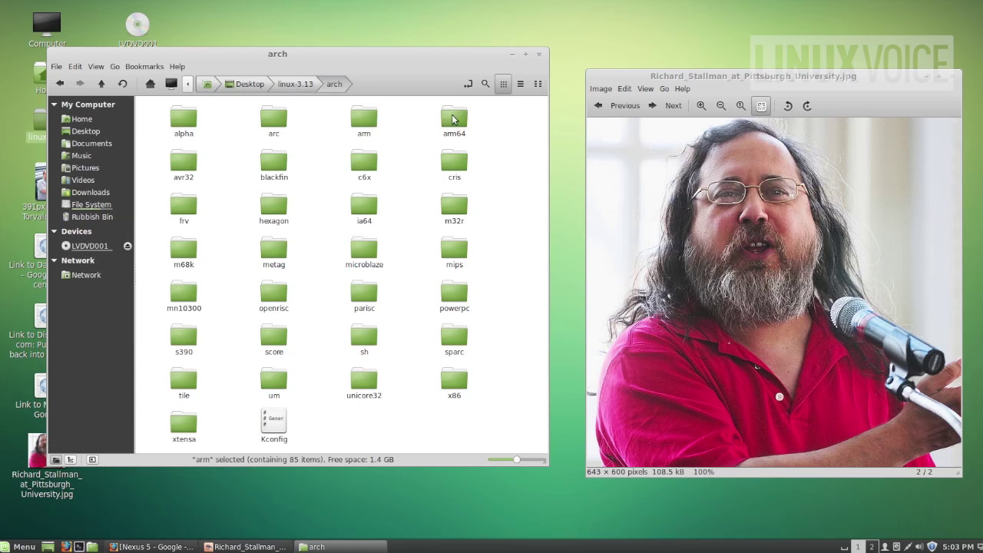
left_click(540, 55)
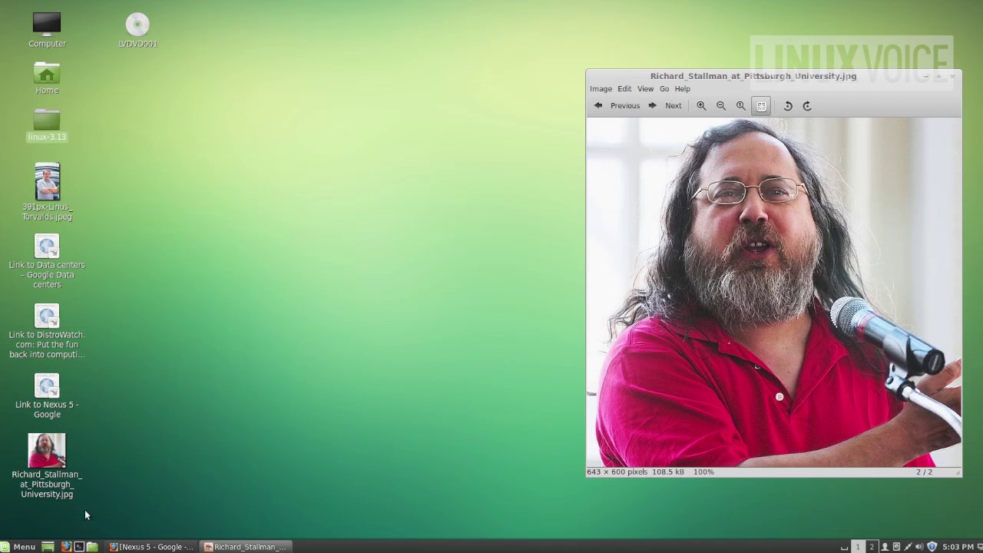
Launch Terminal, then run mkdir hello and cd hello
left_click(79, 546)
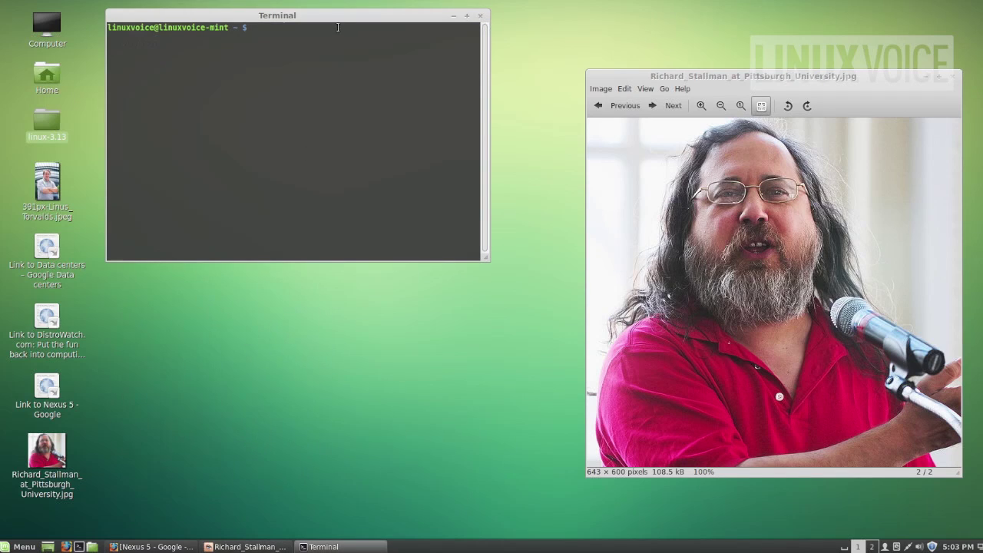
left_click_drag(336, 22, 334, 129)
left_click(336, 161)
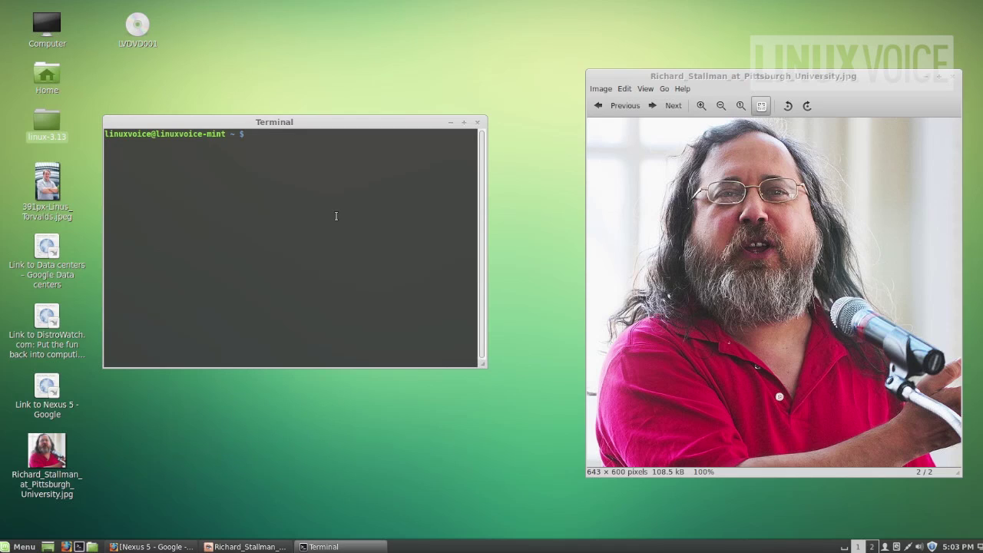
type("mkdir hello")
key("Return")
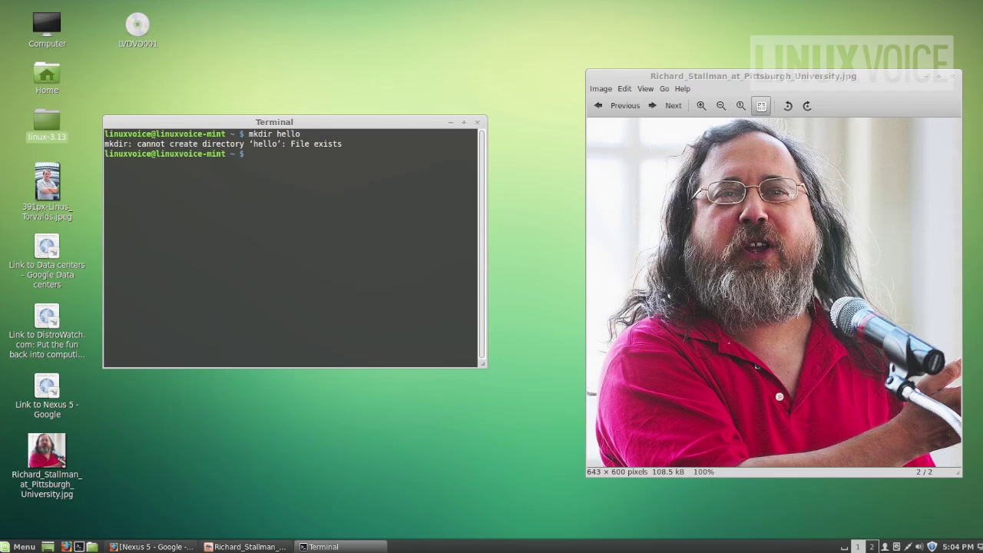
type("cd hello")
key("Return")
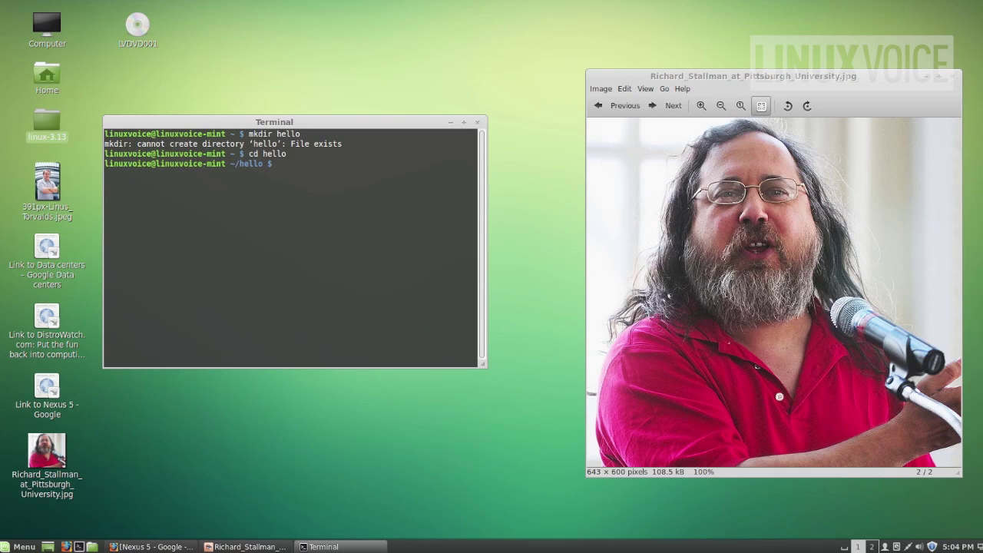
Empty the hello directory with rm * and start nano hello.c
type("rm *")
key("Return")
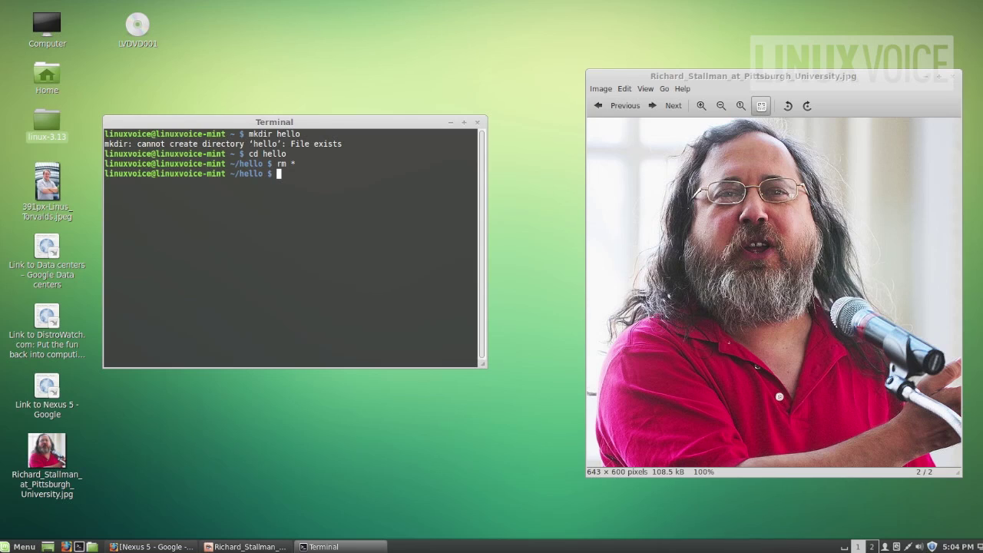
type("nano hello.c")
key("Return")
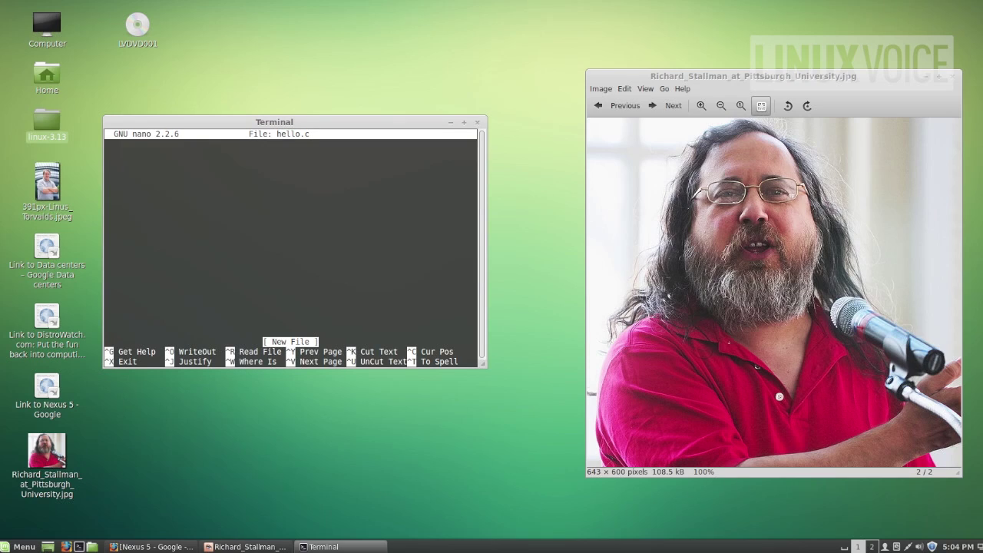
Type the #include <stdio.h> line, int main (void) and the opening brace
type("#include <stdio.h>")
key("Return")
type("int")
key("Return")
type("main (")
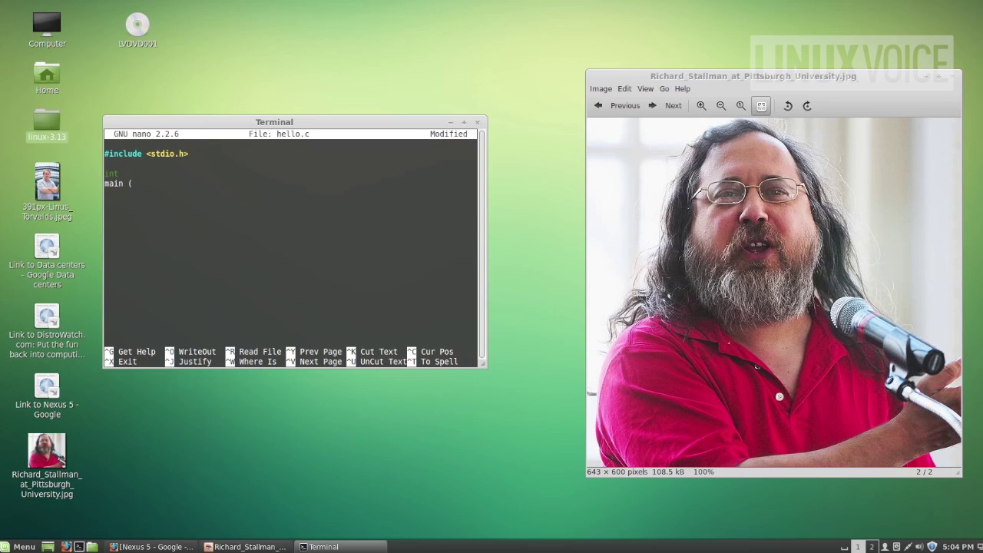
key("BackSpace")
type("(void)")
key("Return")
type("{")
key("Return")
Add printf("Hello Linux Voice!!!");, return 0; and the closing brace, then exit nano with Ctrl+X
type("printf(\"Hello Li")
type("nux VOice")
key("BackSpace")
key("BackSpace")
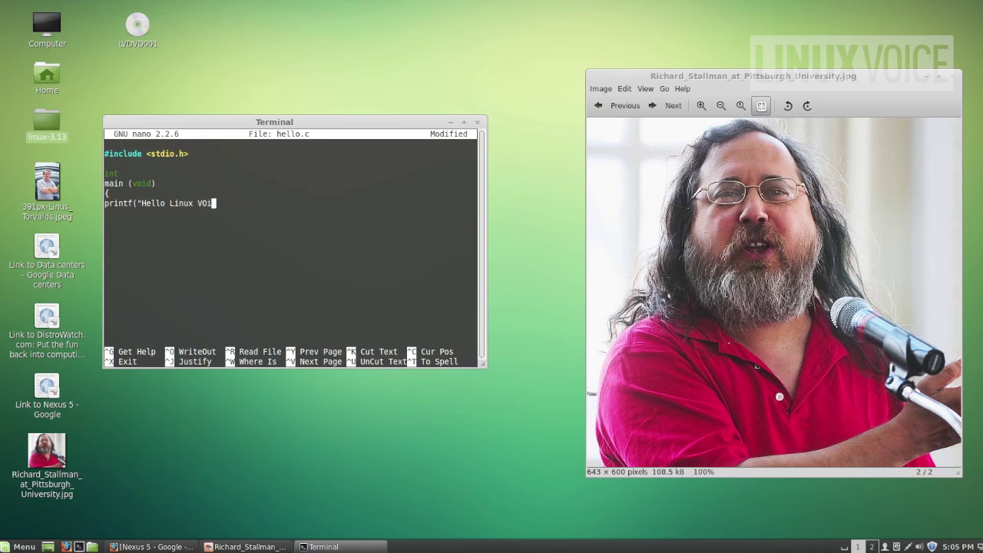
key("BackSpace")
key("BackSpace")
type("oice!!!@")
key("BackSpace")
type("\");")
key("Return")
type("return 0;")
key("Return")
type("} :wq")
key("BackSpace")
key("BackSpace")
key("BackSpace")
key("BackSpace")
key("ctrl+x")
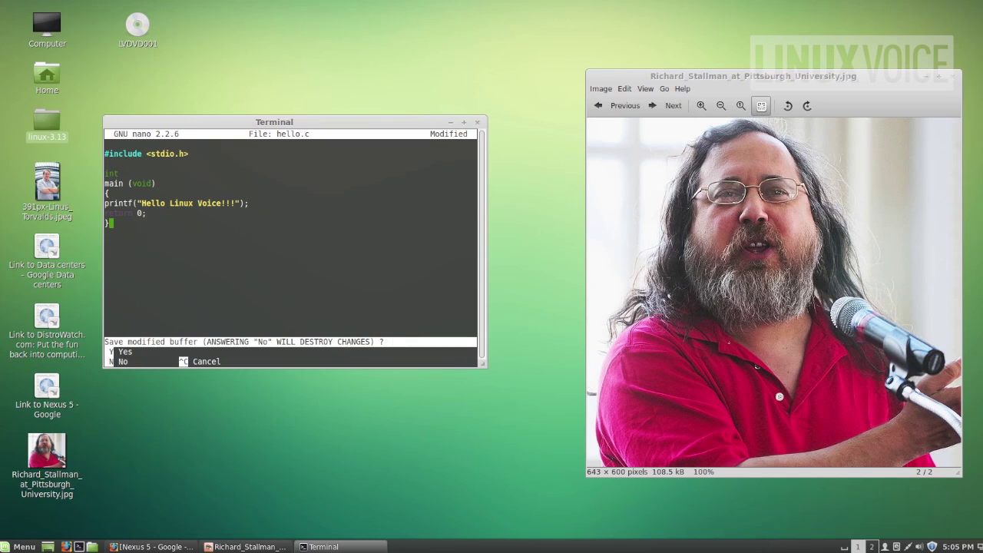
Confirm saving hello.c and list the hello directory with ls
key("y")
key("Return")
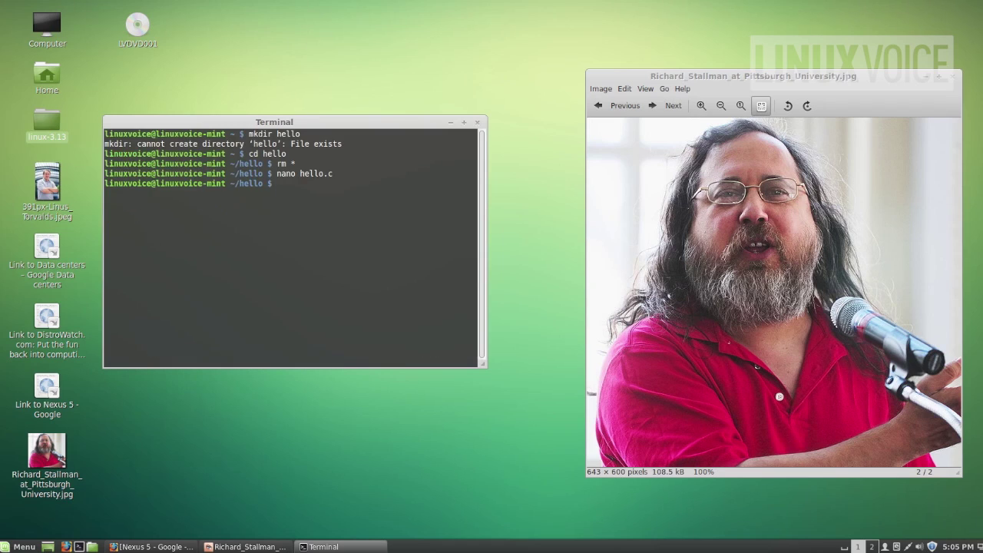
type("ls")
key("Return")
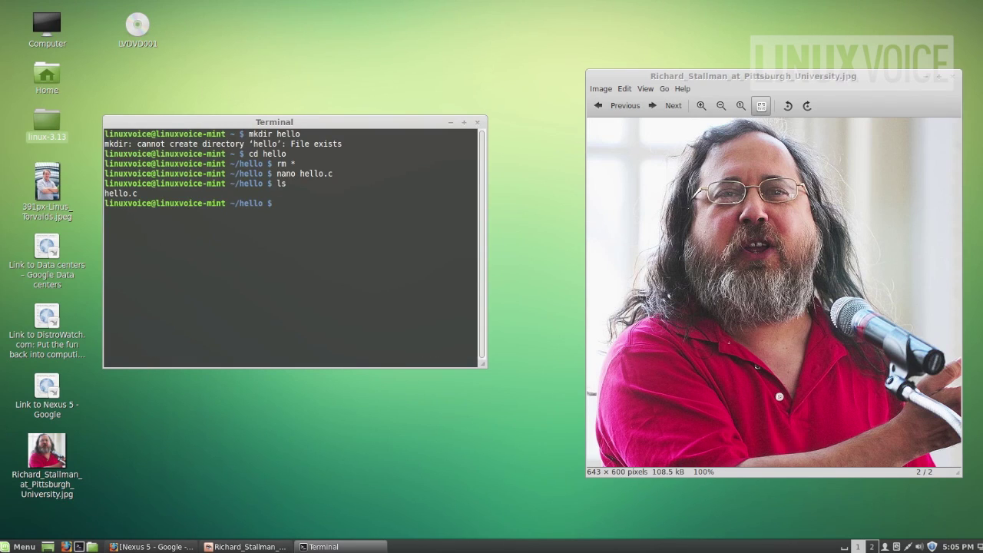
Compile with gcc -Wall hello.c -o hello, run ./hello, and type nano hello.c
type("gcc -Wall hello.c -o hello")
key("Return")
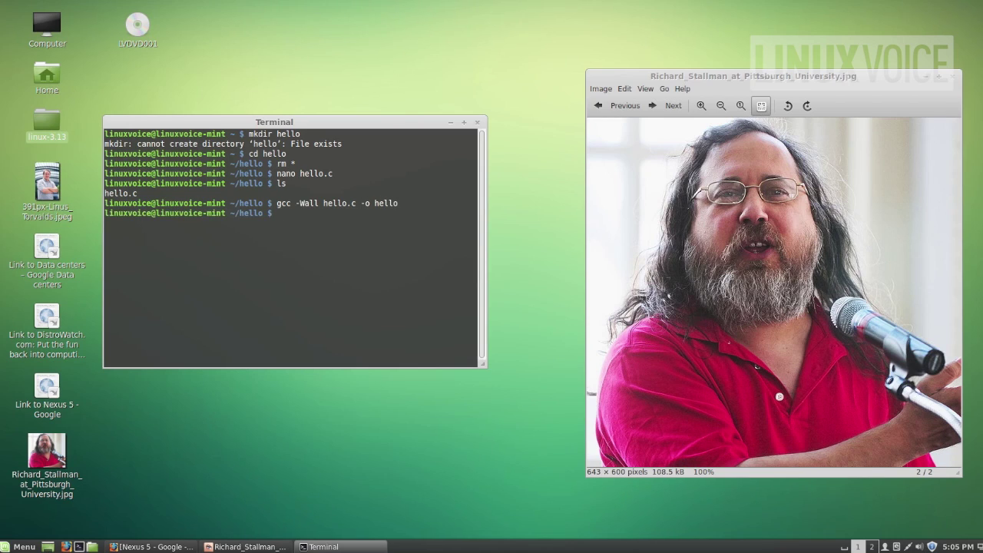
type("ls")
key("Return")
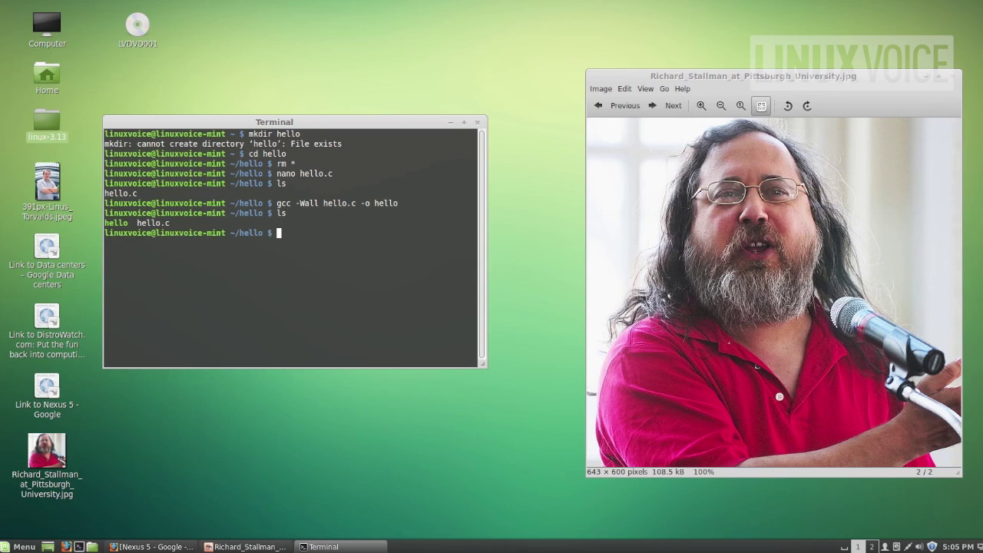
type("./hello")
key("Return")
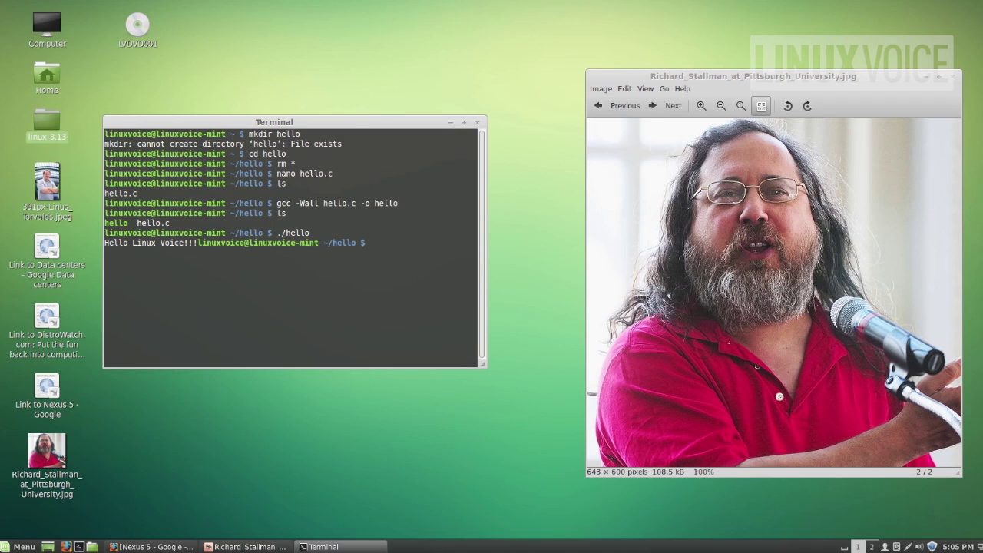
type("nano hello.c")
Append 'Welcome to Linux!' to the printf greeting in hello.c and save the file
key("Return")
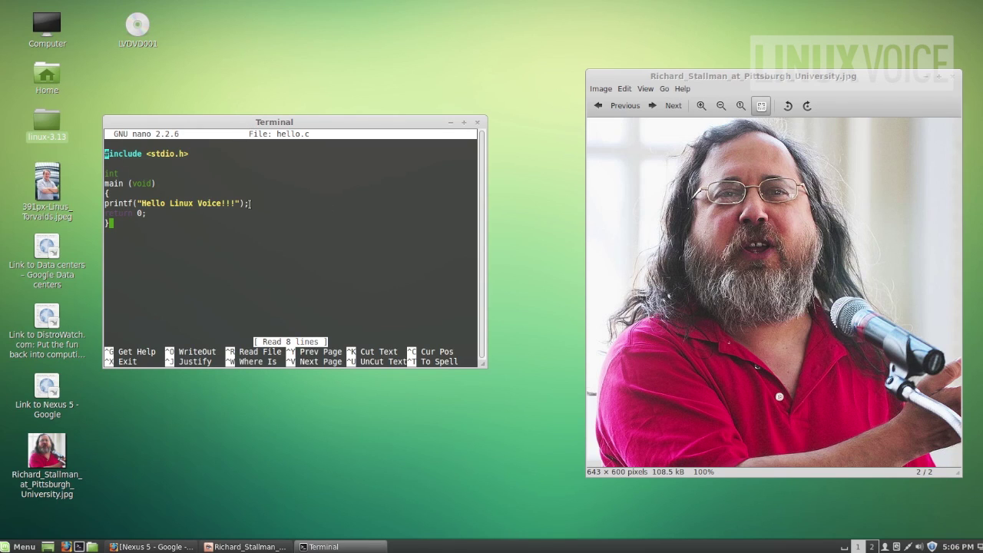
key("Down")
key("Down")
key("Down")
key("Down")
key("Down")
key("Right")
key("Right")
key("Right")
key("Right")
key("Right")
key("Right")
key("Right")
key("Right")
key("Right")
key("Right")
key("Right")
key("Right")
key("Right")
key("Right")
key("Right")
key("Right")
key("Right")
key("Right")
key("Right")
key("Right")
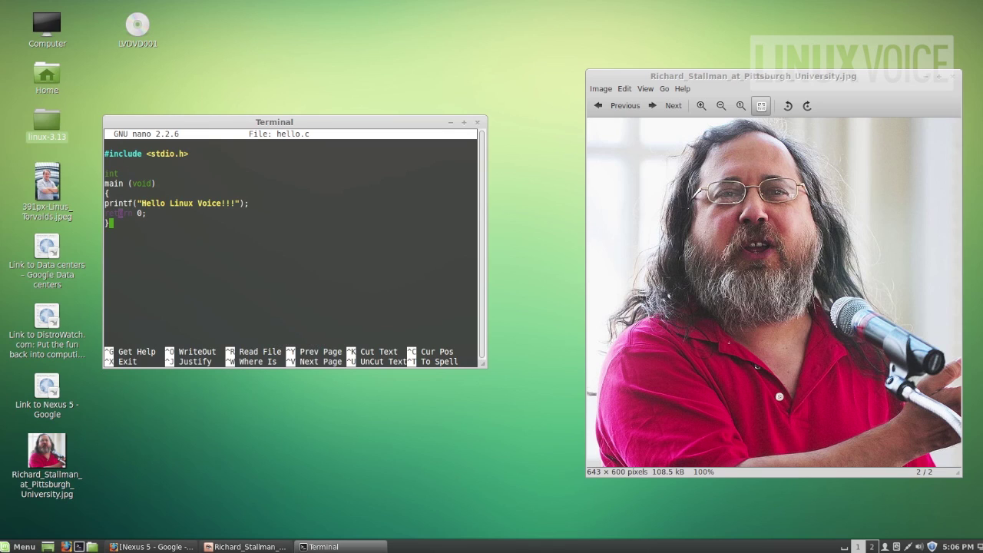
key("Left")
key("Left")
key("Left")
key("Left")
key("Left")
key("Left")
key("Left")
key("Left")
key("Left")
type("Welcome to Li")
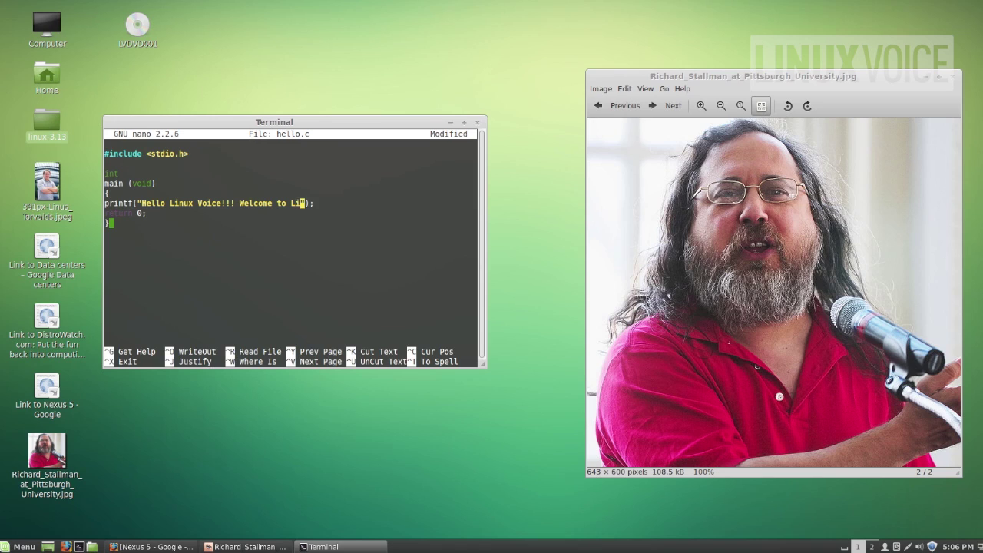
type("nux!")
key("ctrl+x")
key("y")
key("Return")
key("Up")
key("Up")
key("Up")
key("Up")
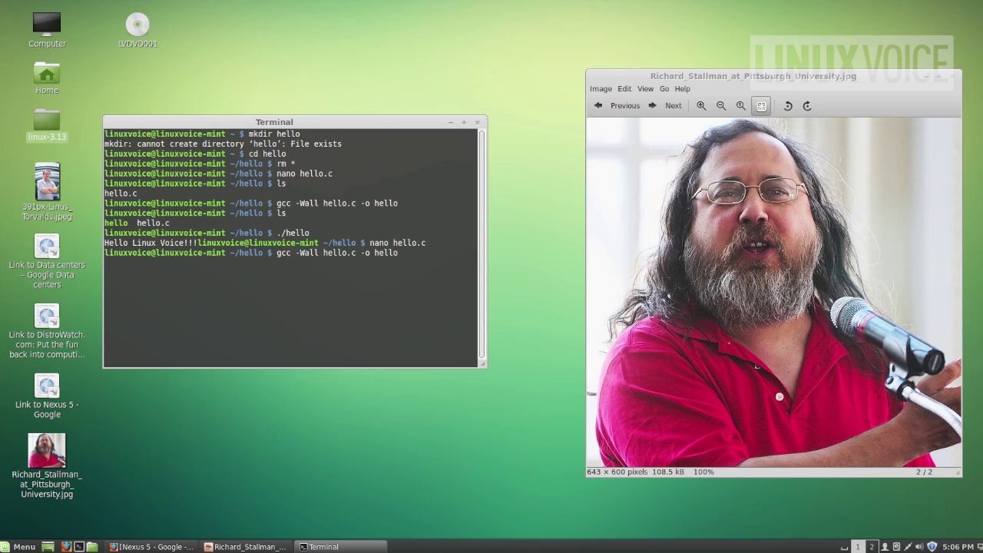
Recompile, run ./hello printing 'Hello Linux Voice!!! Welcome to Linux!', then close Terminal
key("Return")
type("./hello")
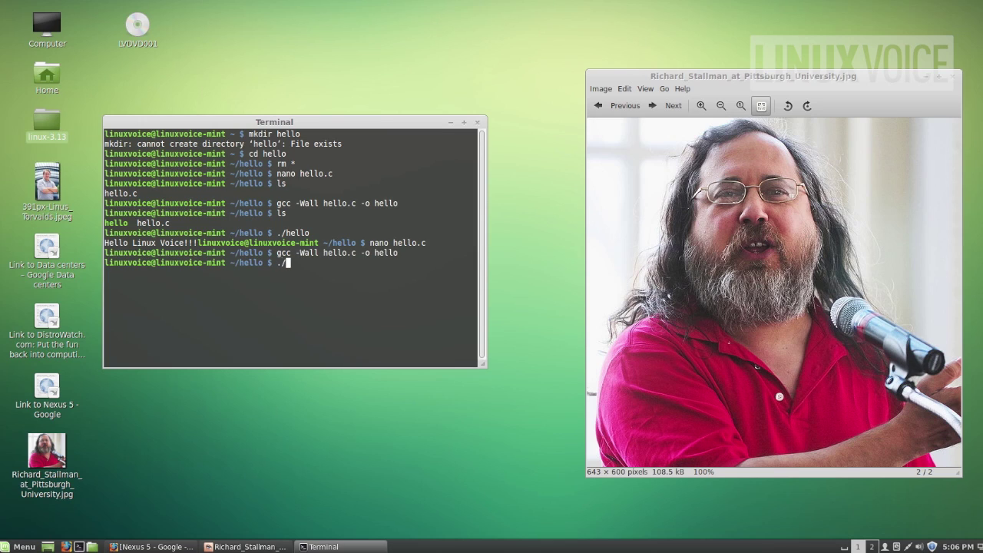
key("Return")
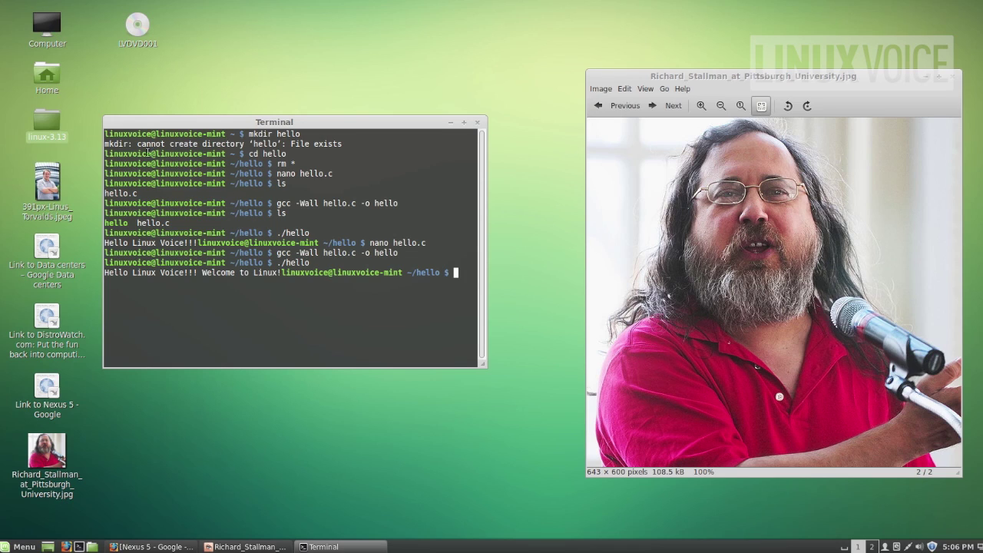
left_click(477, 124)
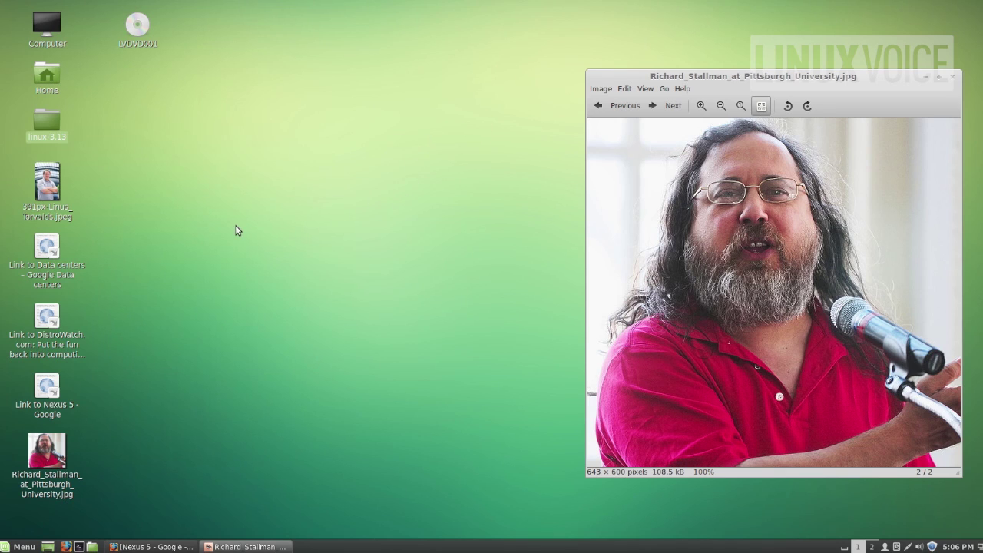
Open 391px-Linus_Torvalds.jpeg and place it beside the 643 × 600 portrait
double_click(54, 184)
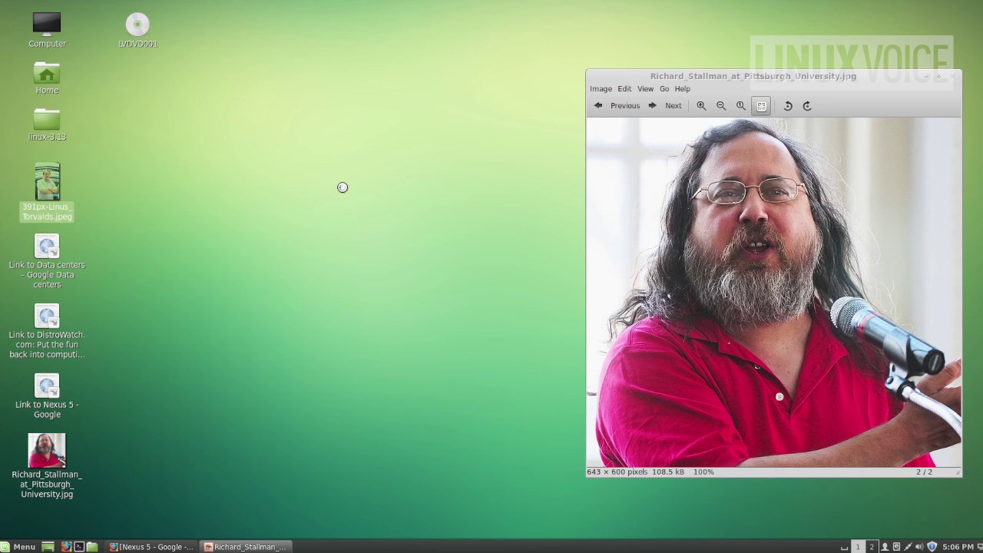
left_click_drag(436, 81, 321, 74)
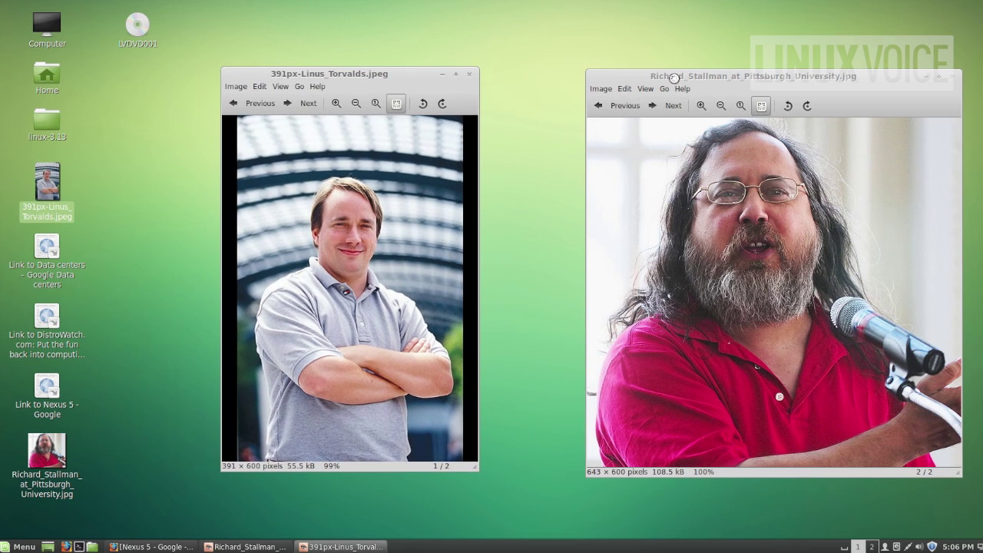
left_click_drag(673, 78, 607, 70)
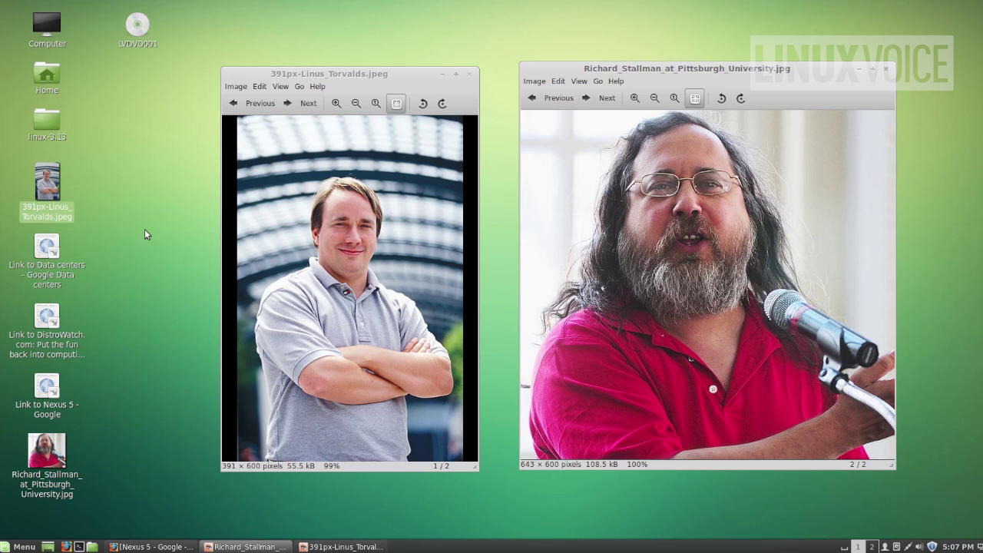
Browse to linux-3.13/Documentation/driver-model in Nemo and close the Stallman photo viewer
double_click(52, 121)
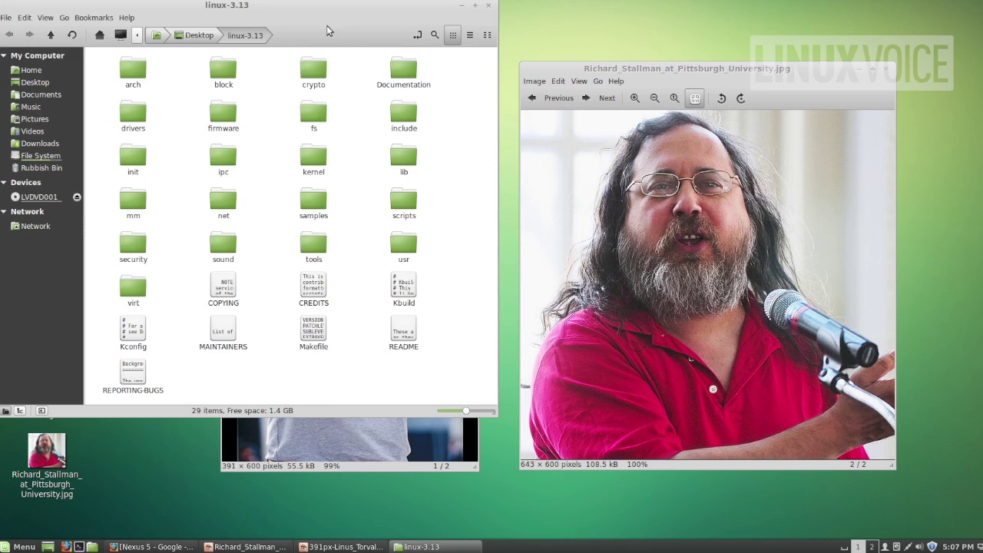
double_click(404, 76)
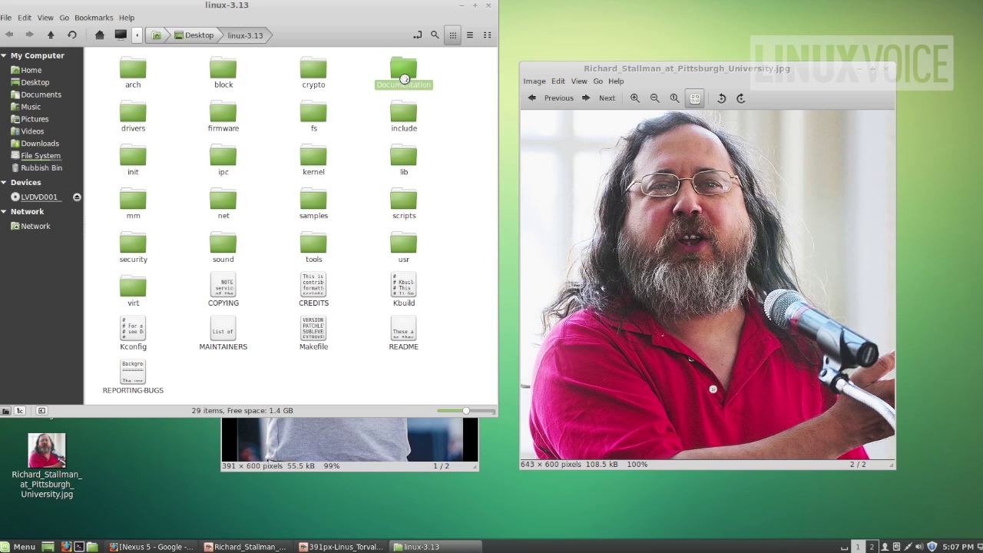
left_click_drag(302, 5, 353, 65)
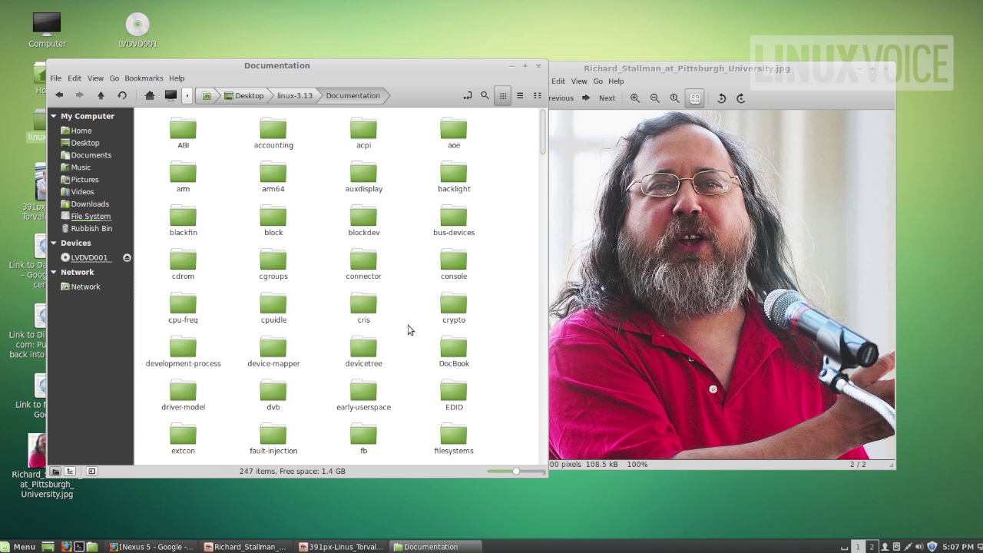
left_click(888, 71)
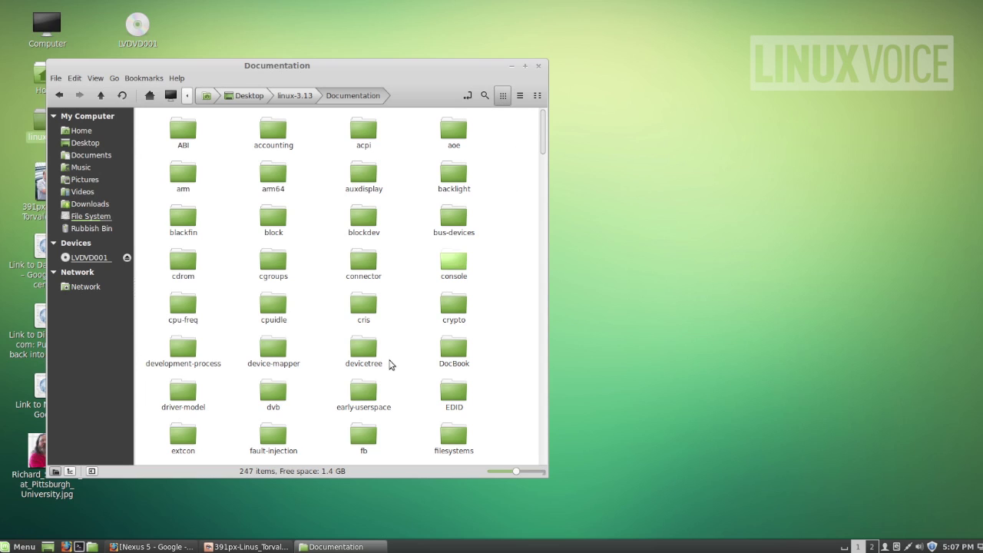
double_click(188, 400)
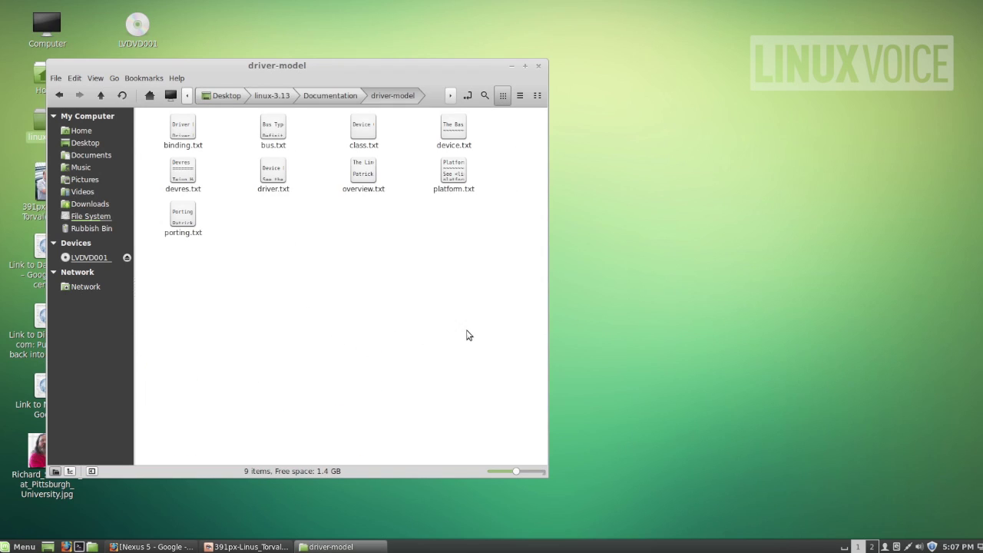
double_click(357, 171)
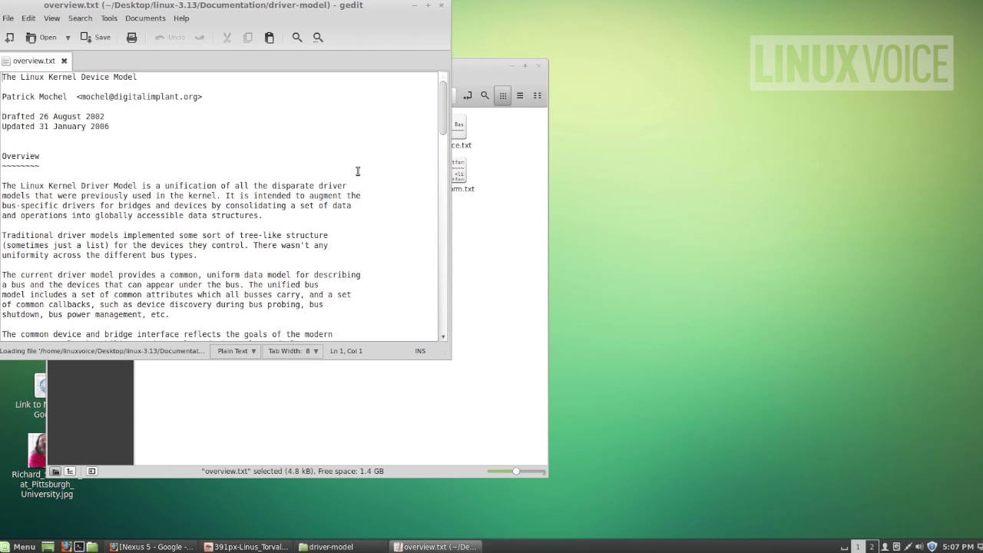
left_click_drag(272, 5, 534, 91)
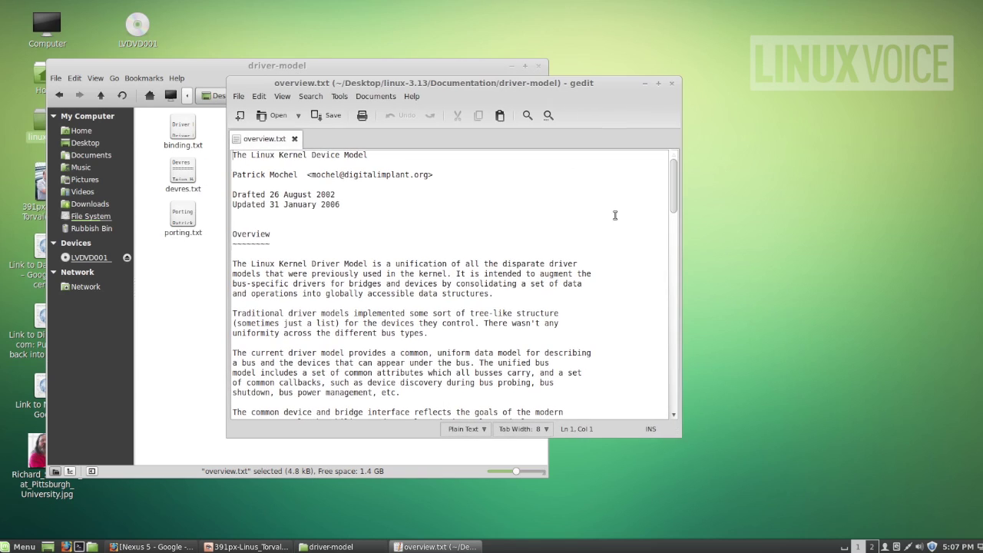
scroll(478, 306, "down", 3)
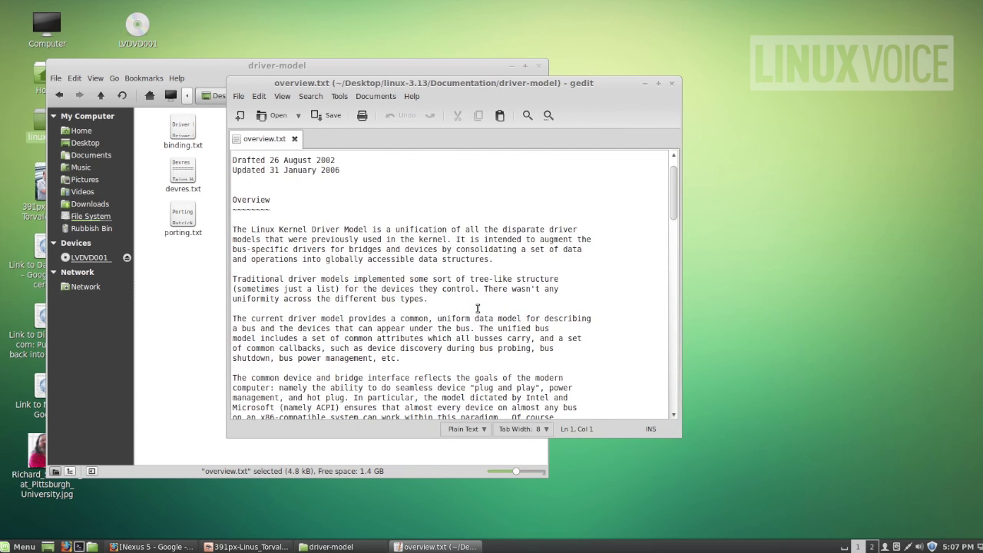
scroll(481, 298, "down", 1)
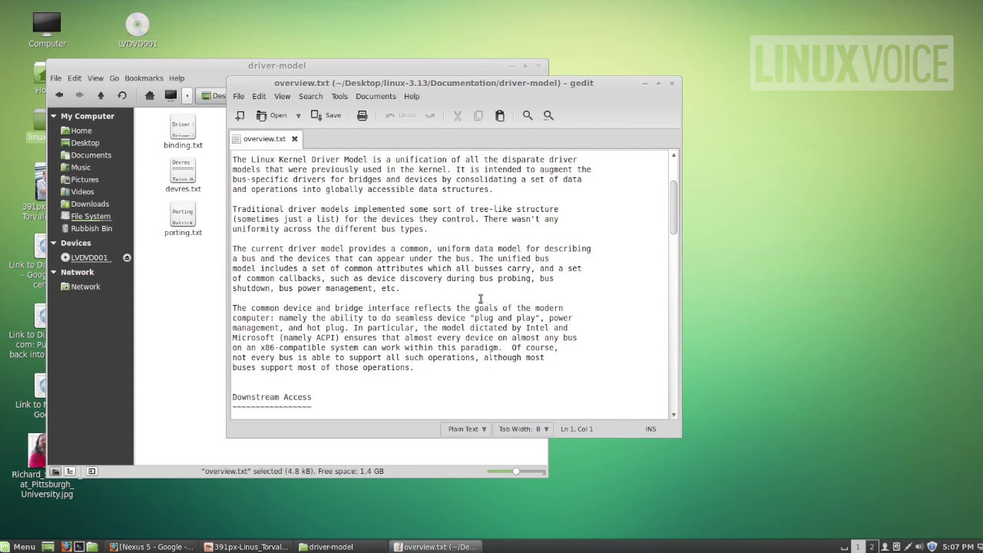
scroll(481, 298, "down", 3)
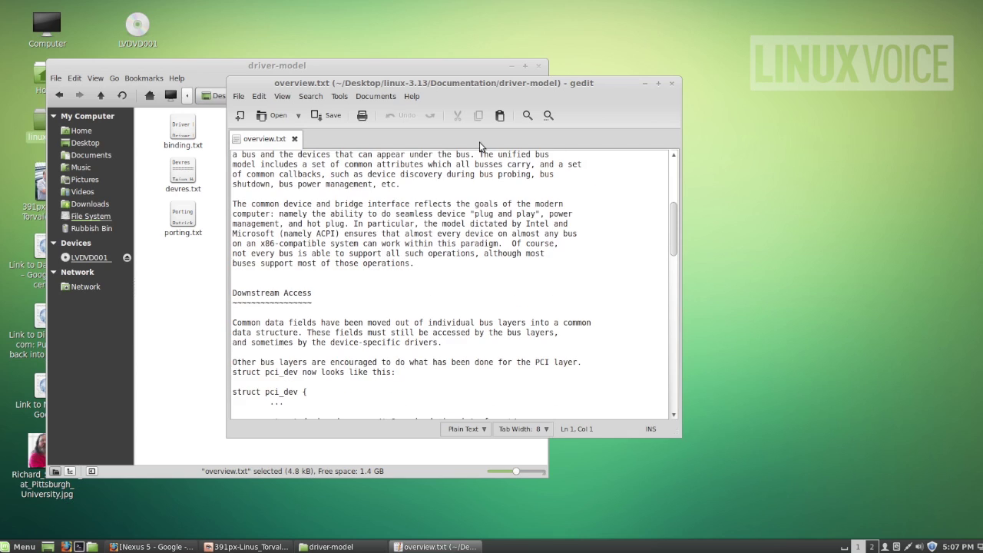
left_click_drag(440, 90, 655, 102)
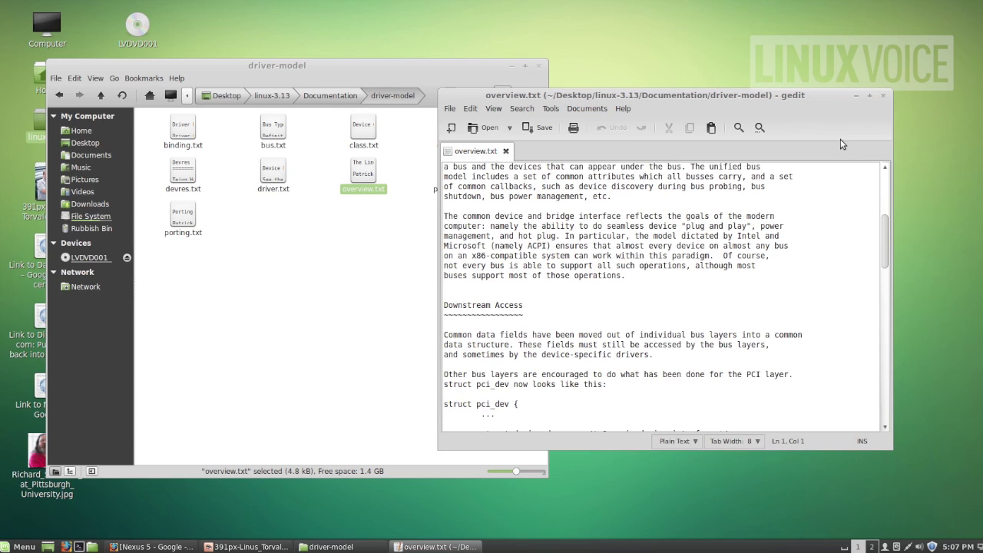
left_click(883, 96)
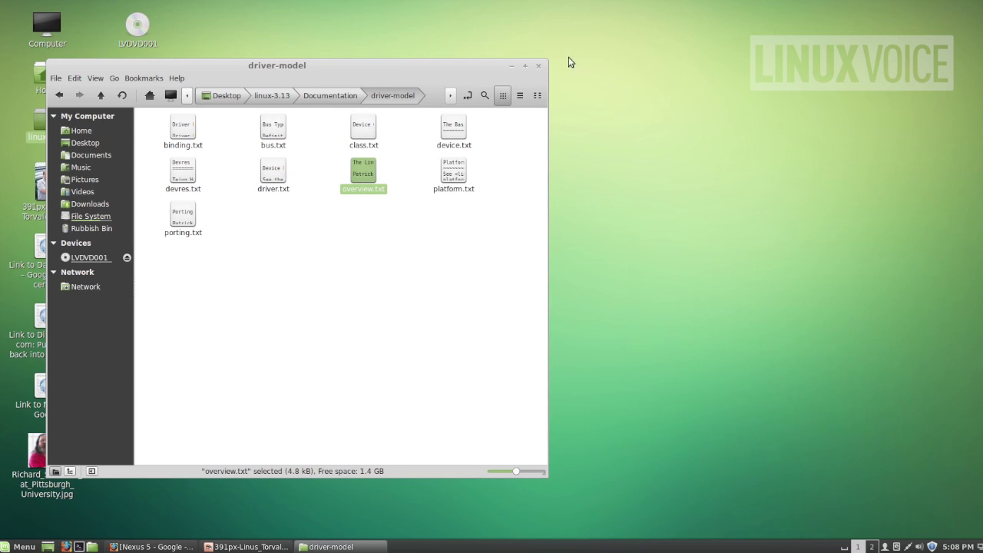
Close the driver-model Nemo window and the Image Viewer, then open and dismiss the Menu applet
left_click(540, 67)
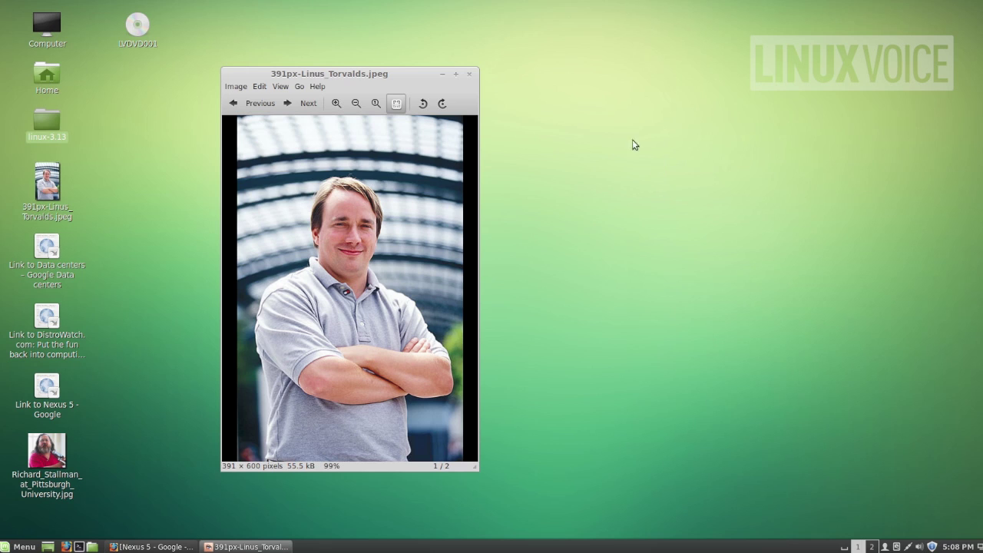
left_click(469, 73)
left_click(20, 547)
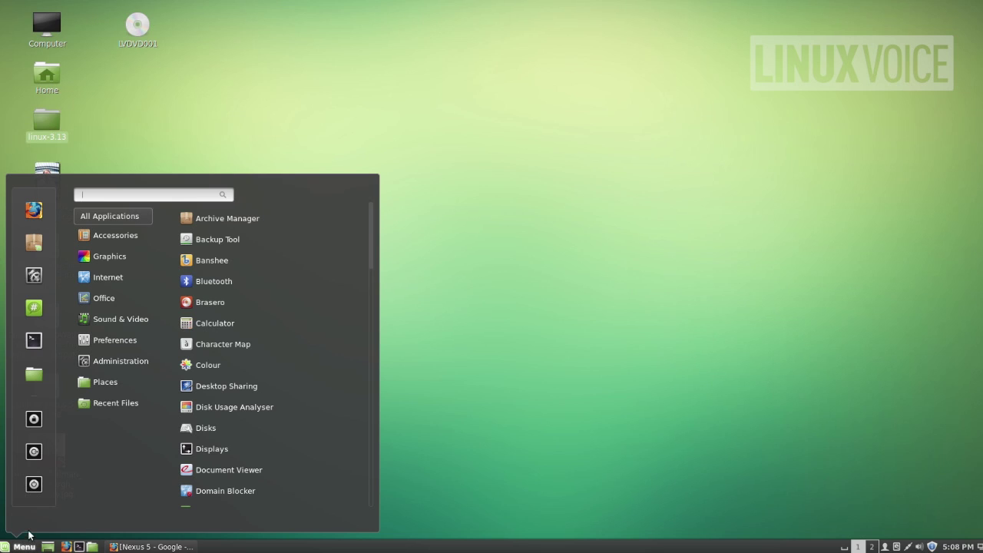
left_click(471, 447)
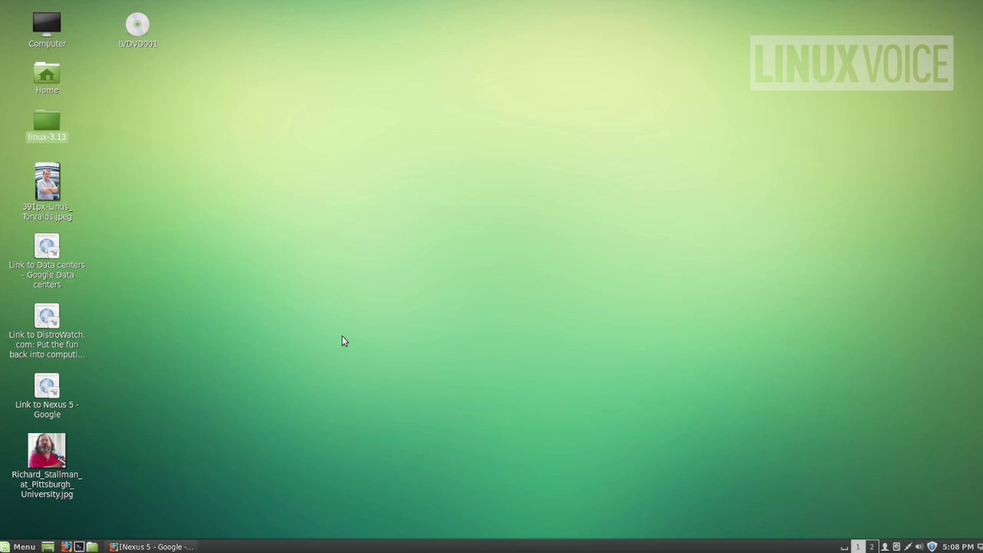
Restore Firefox and switch to the shop.linuxvoice.com tab showing subscription offers
left_click(173, 547)
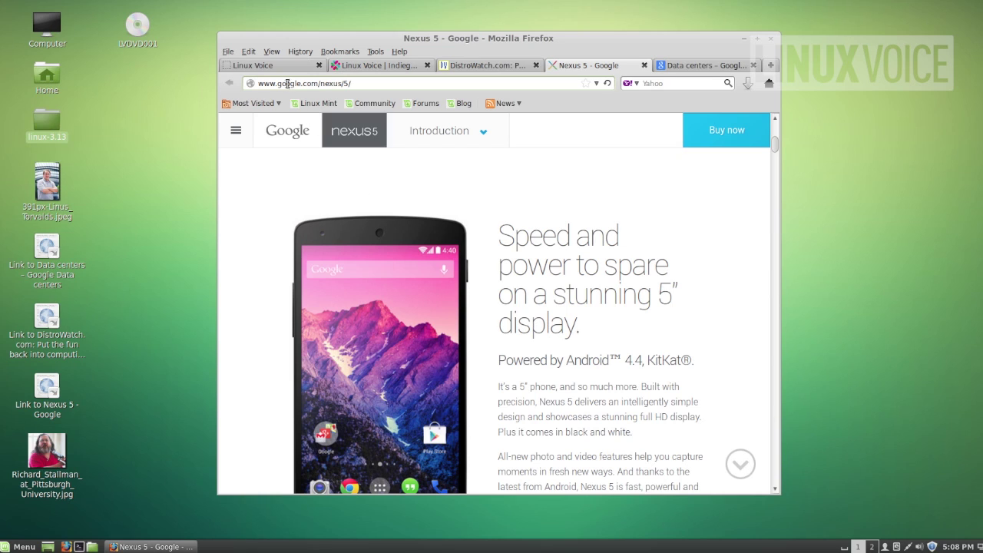
left_click(285, 69)
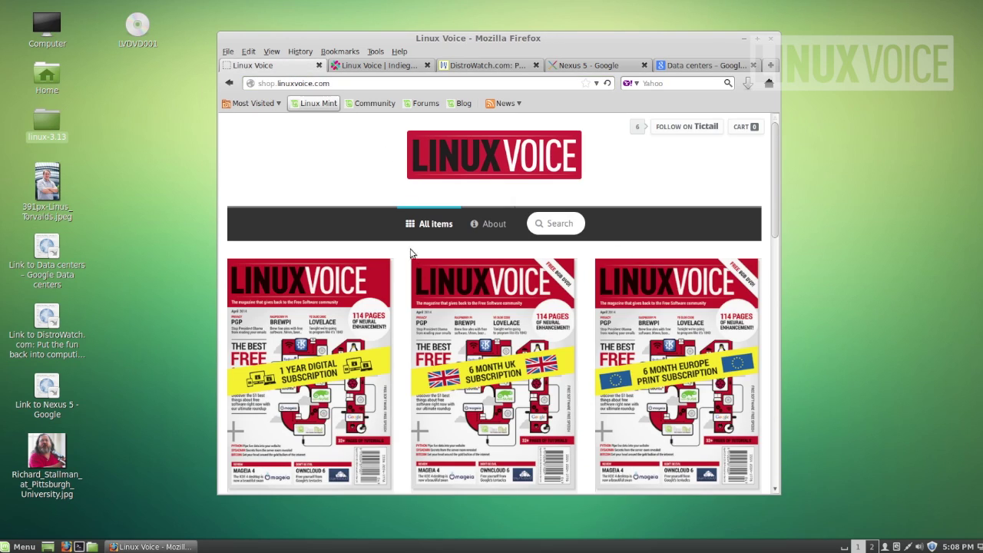